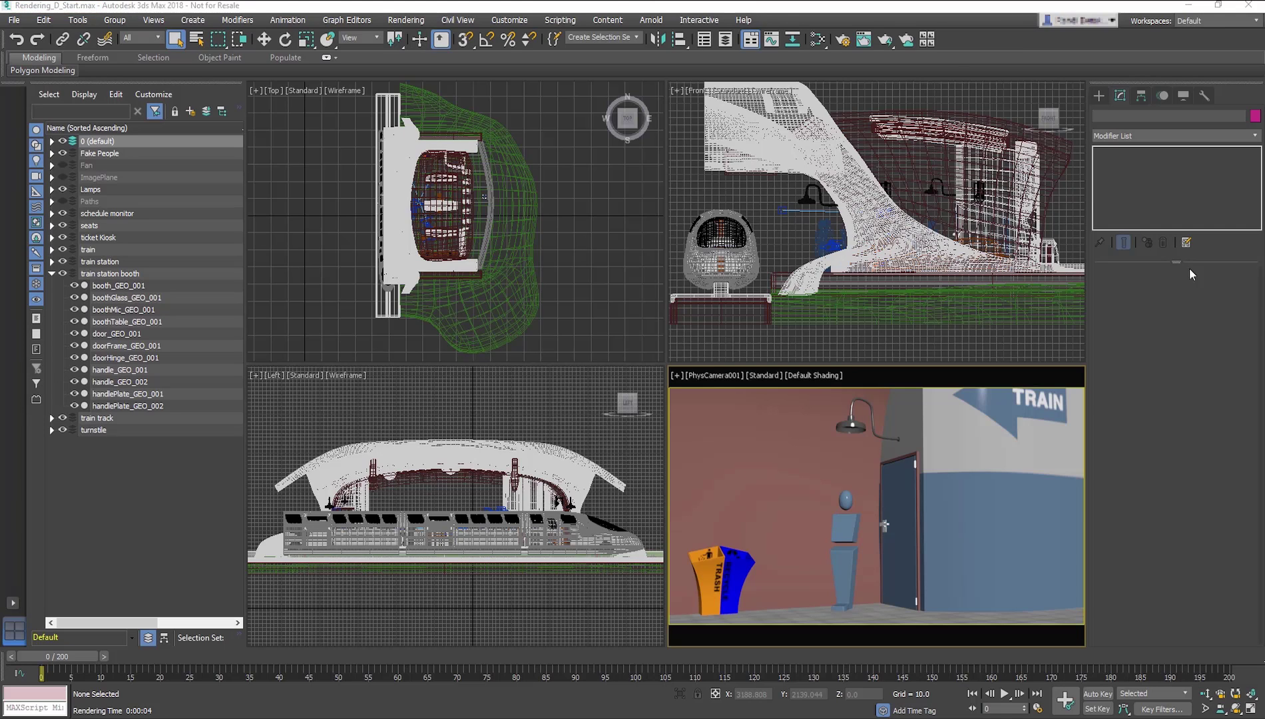
# - Switch the production renderer from Scanline to Arnold in the render setup and close the setup window
pyautogui.click(843, 39)
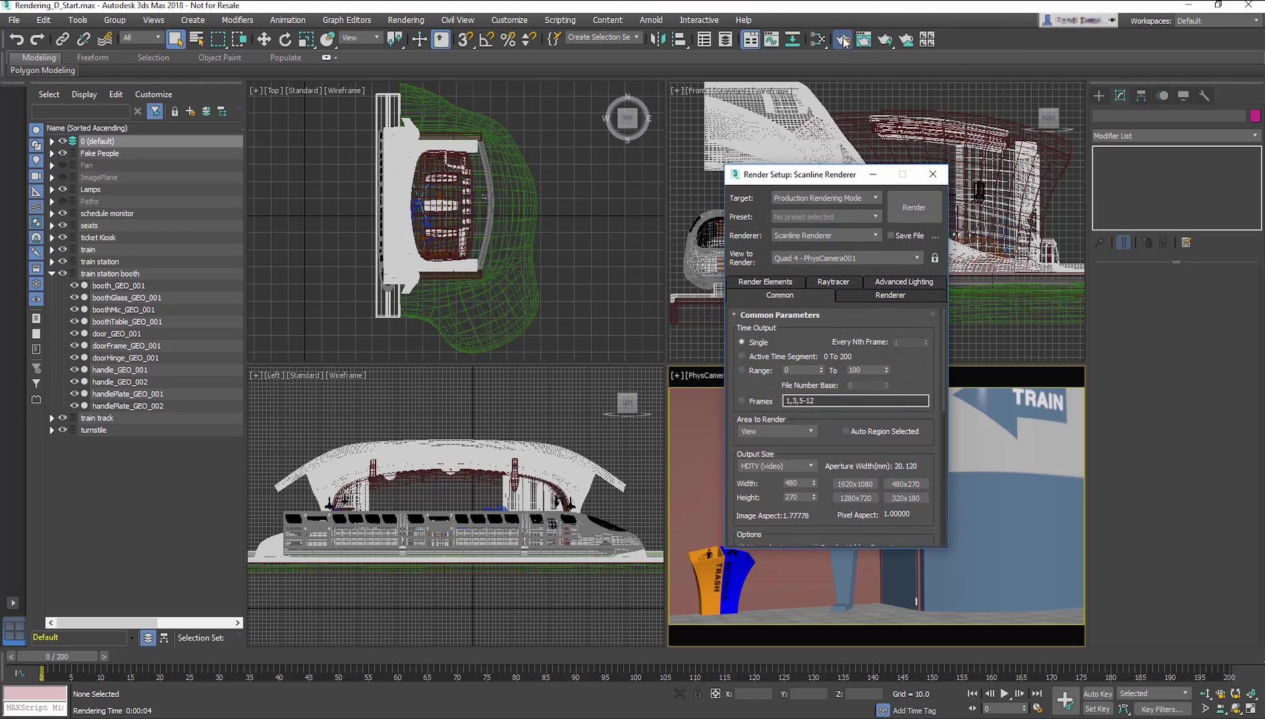
pyautogui.click(872, 235)
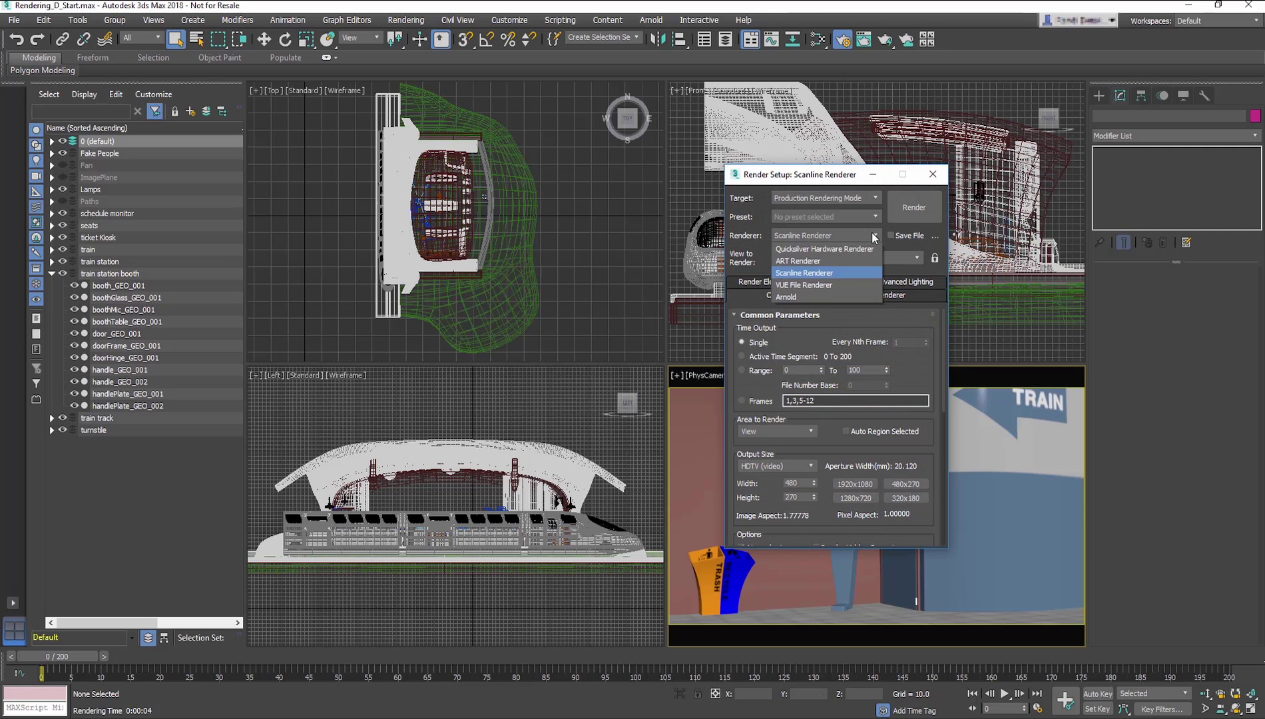
pyautogui.click(799, 296)
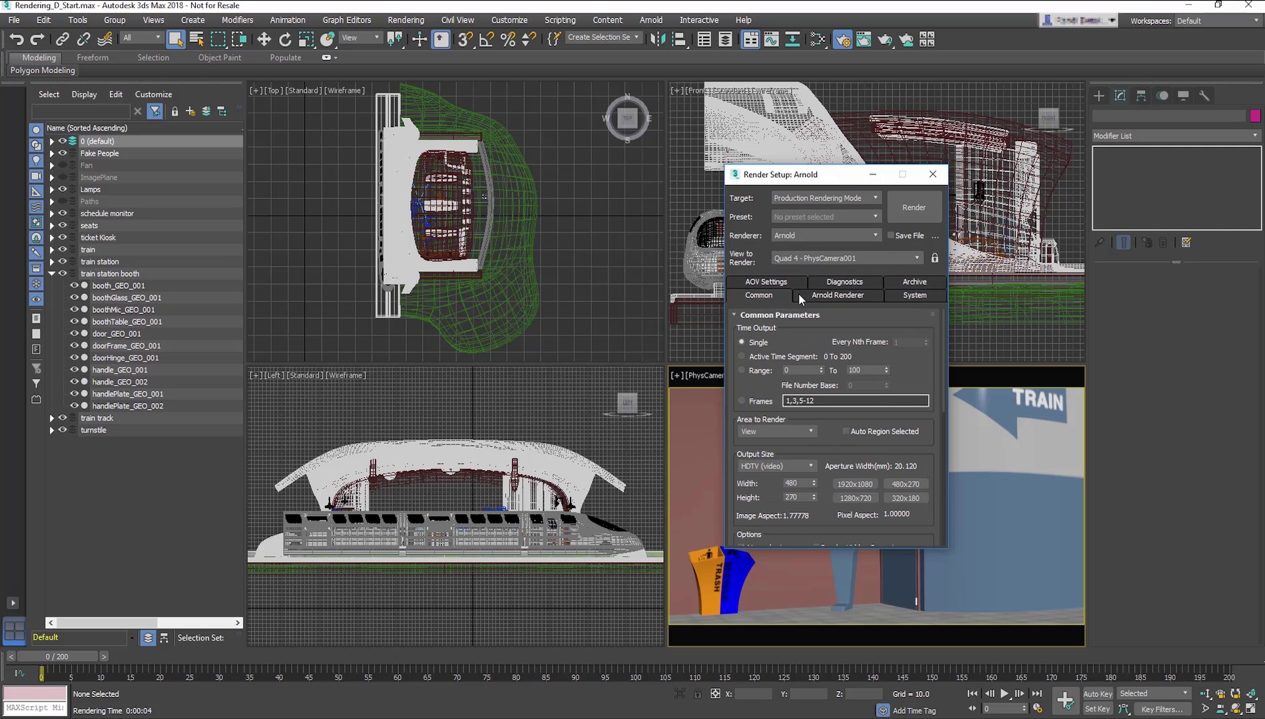
pyautogui.click(933, 174)
# - Create an Arnold light of type Skydome inside the train station in the Top view
pyautogui.click(1099, 96)
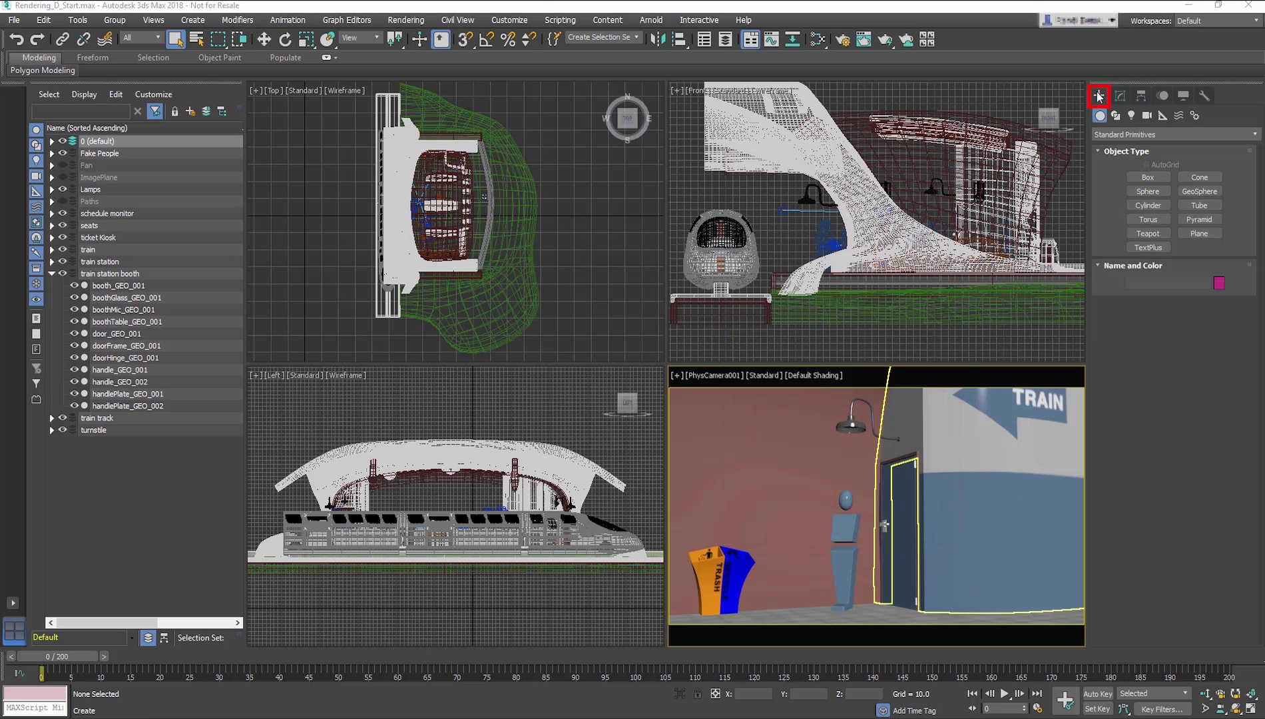
pyautogui.click(1133, 116)
pyautogui.click(1146, 133)
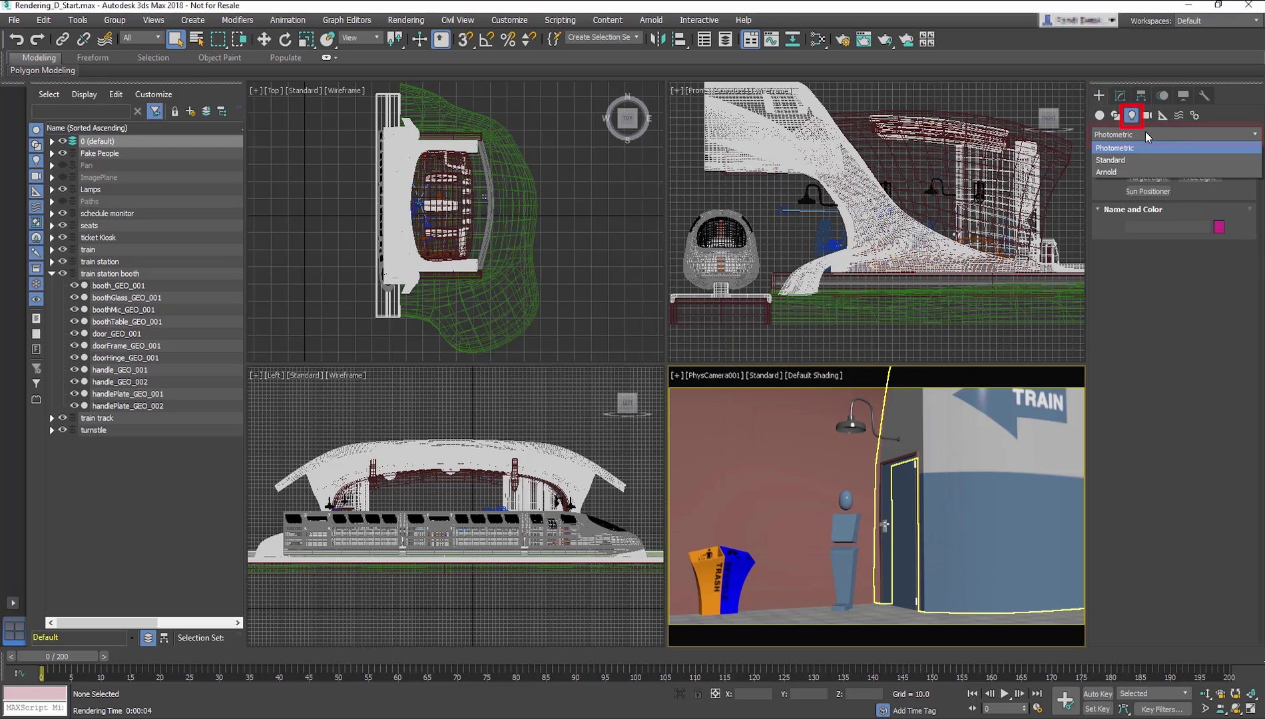
pyautogui.click(1130, 172)
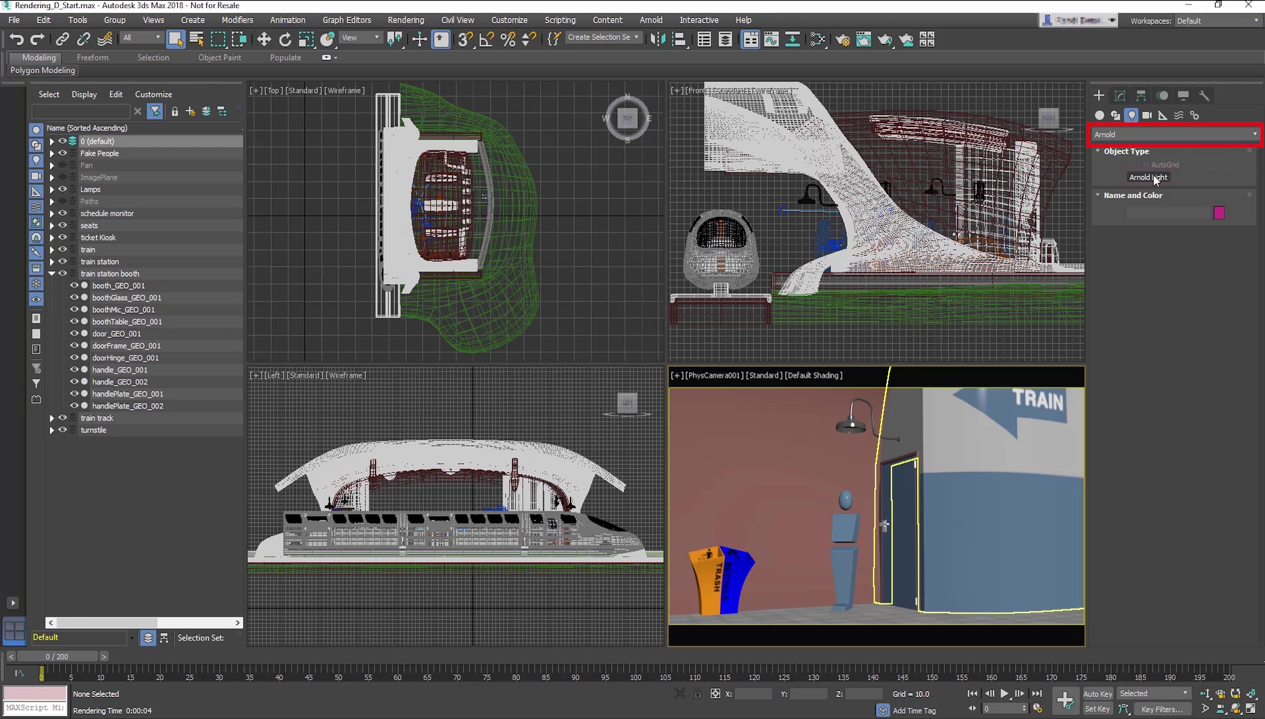
pyautogui.click(1154, 177)
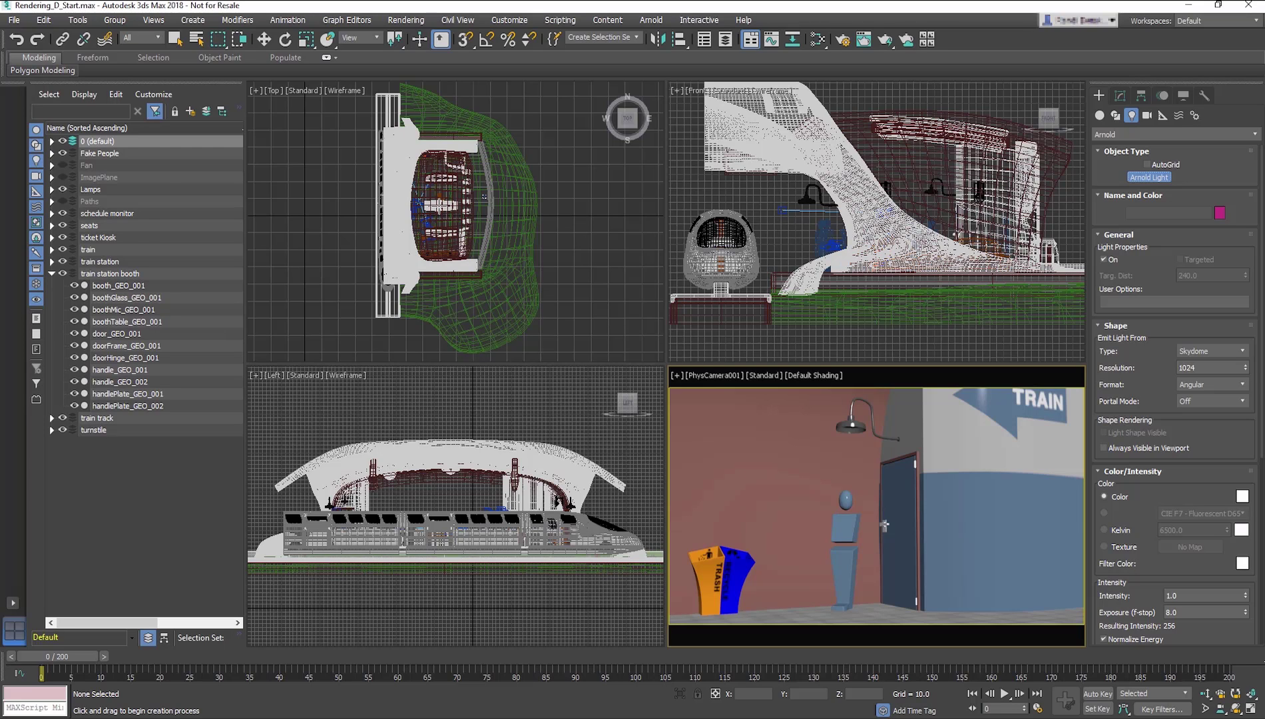
pyautogui.click(439, 206)
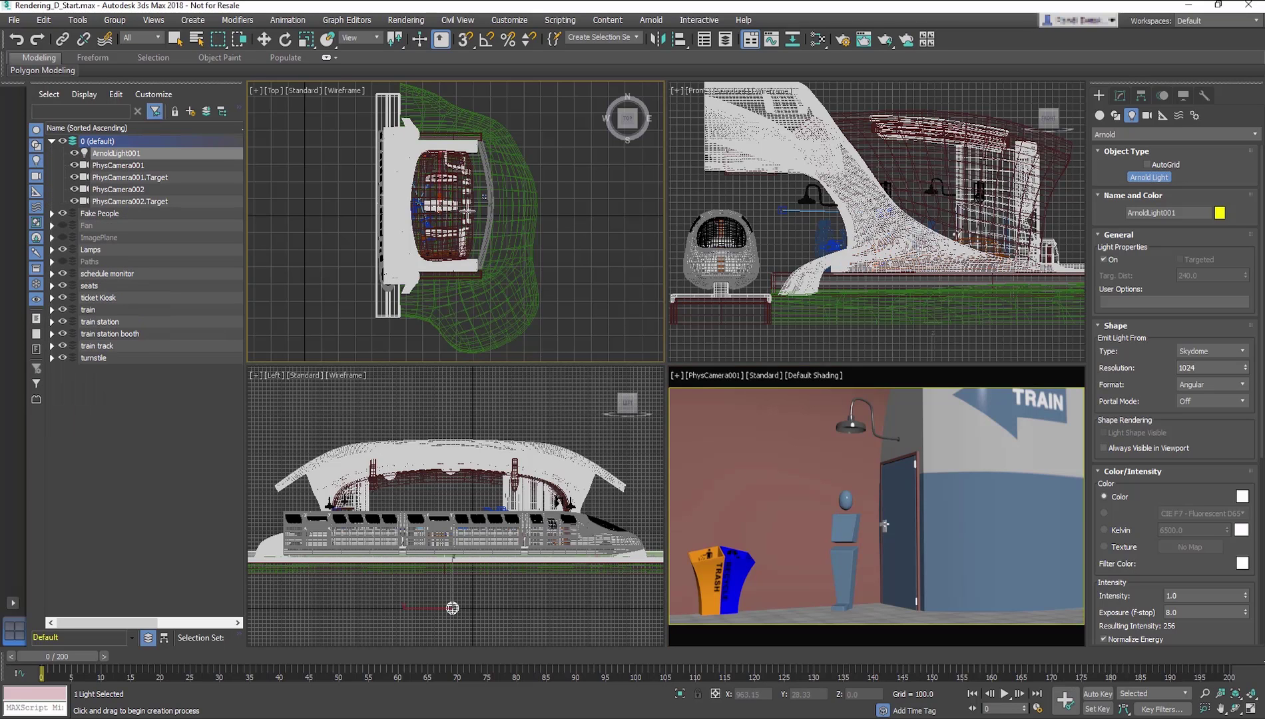
# - Finish light creation and move the light straight up above the station roof in the Left view, to about Z 503
pyautogui.rightClick(475, 583)
pyautogui.press('w')
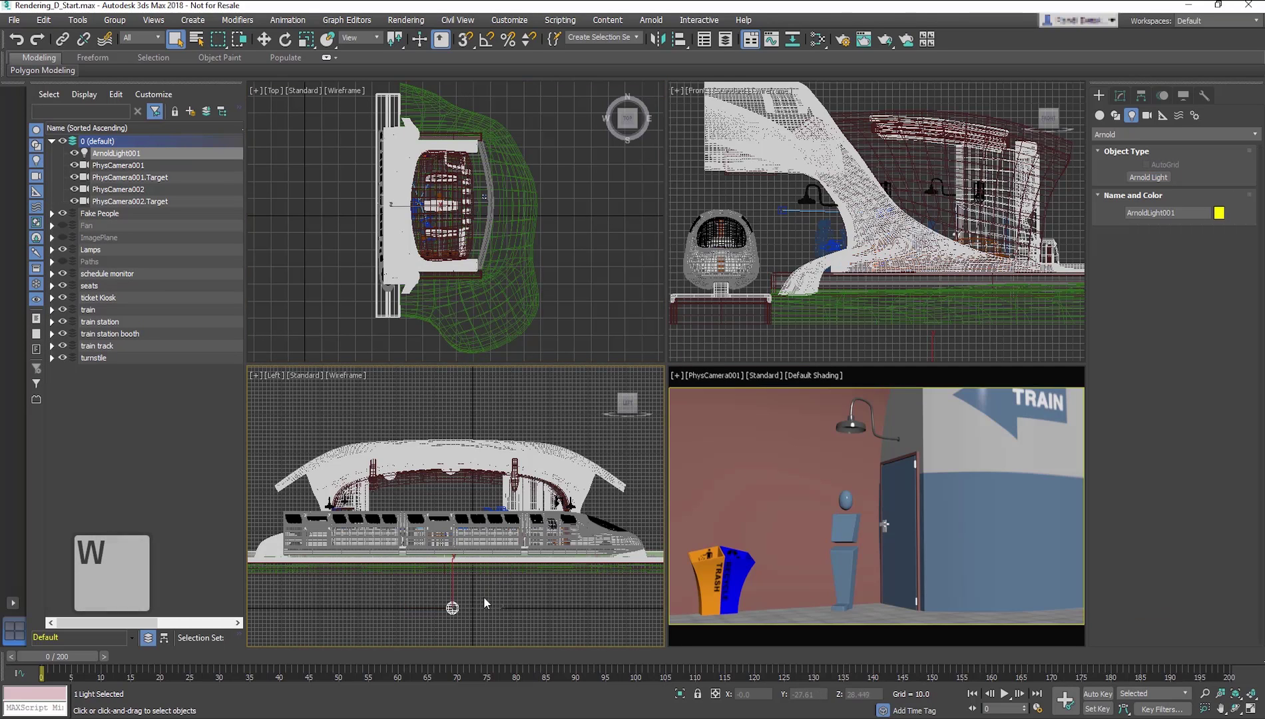
pyautogui.moveTo(454, 560); pyautogui.dragTo(454, 383)
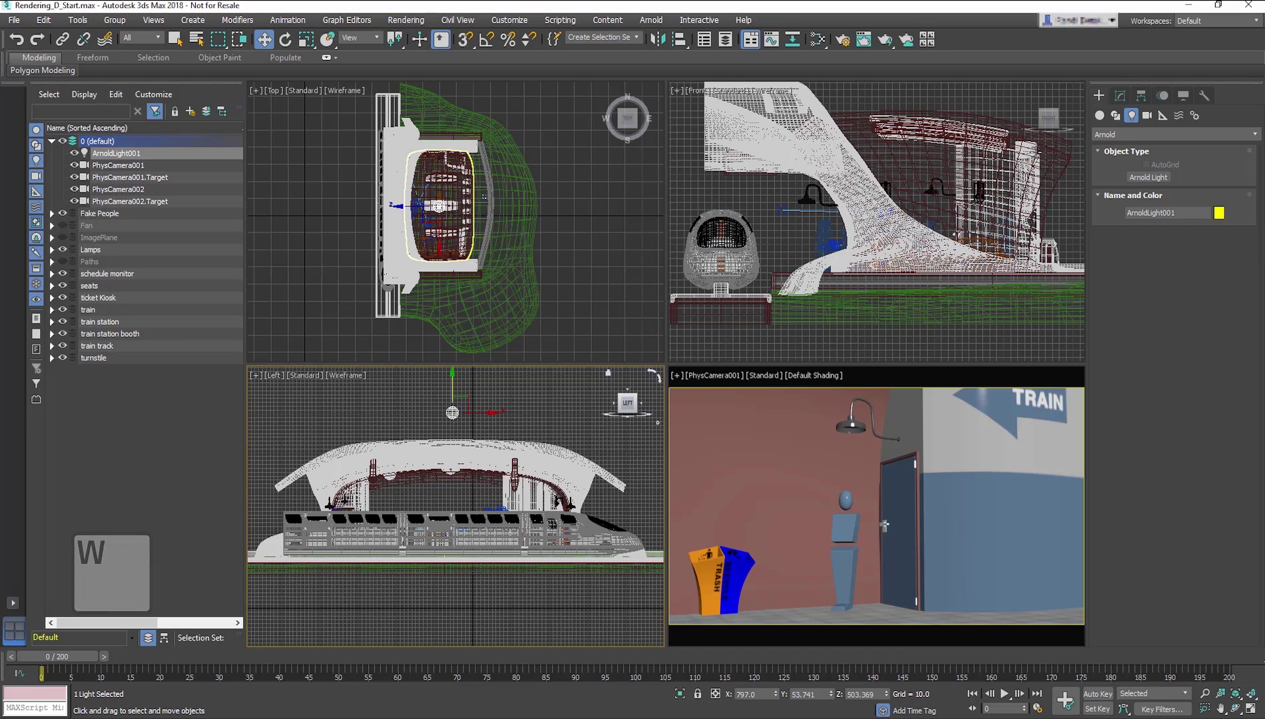
# - Rename the Arnold light as Skylight and keep its emission shape type set to Skydome
pyautogui.click(1120, 96)
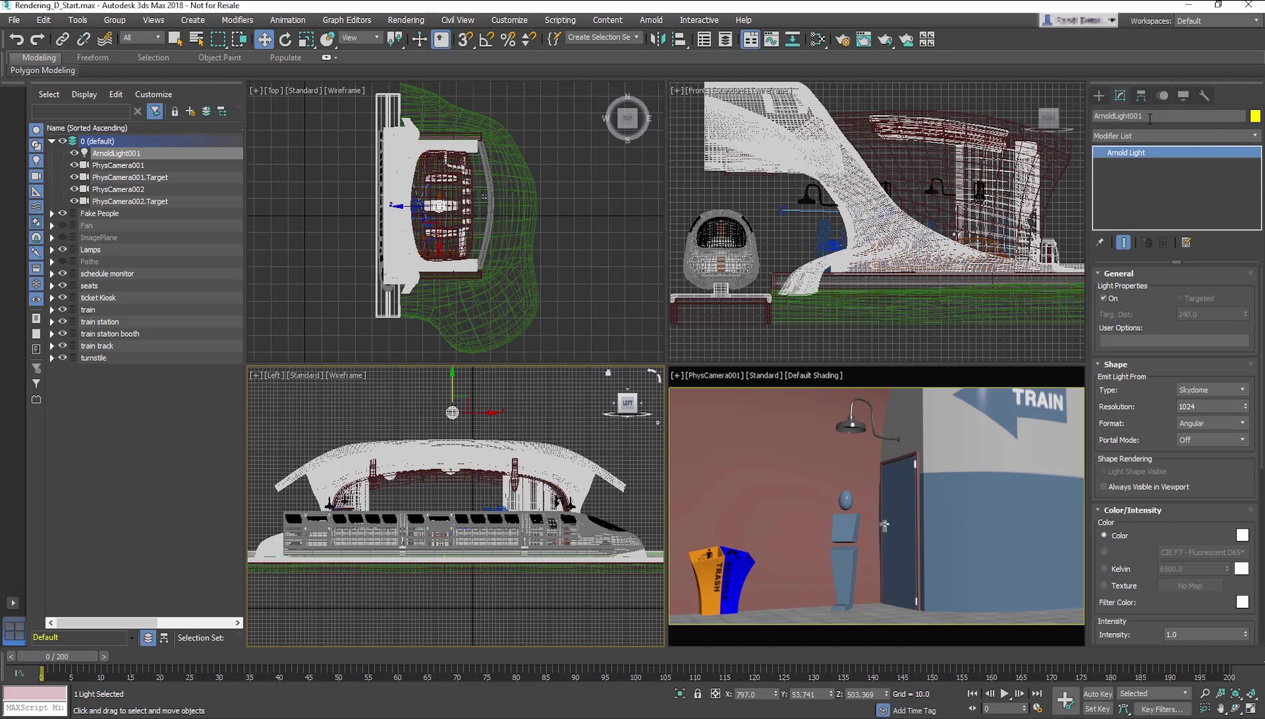
pyautogui.write('Skylight')
pyautogui.press('Return')
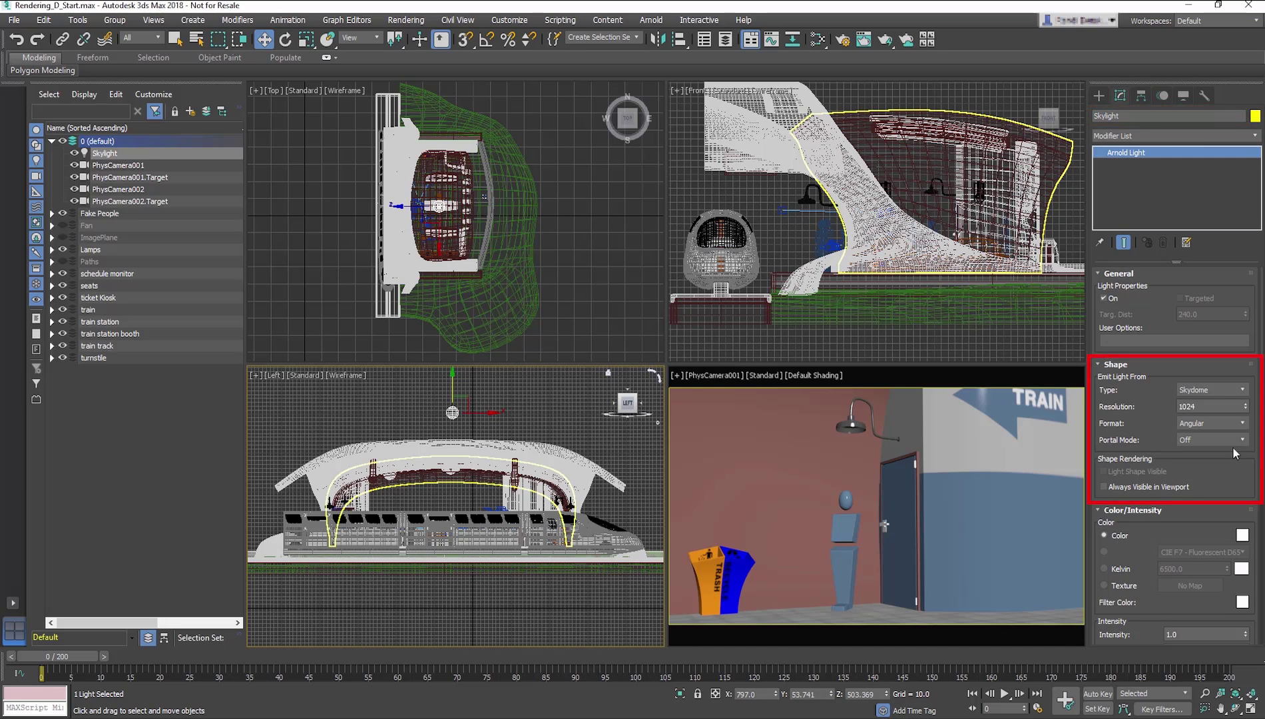
pyautogui.click(1244, 391)
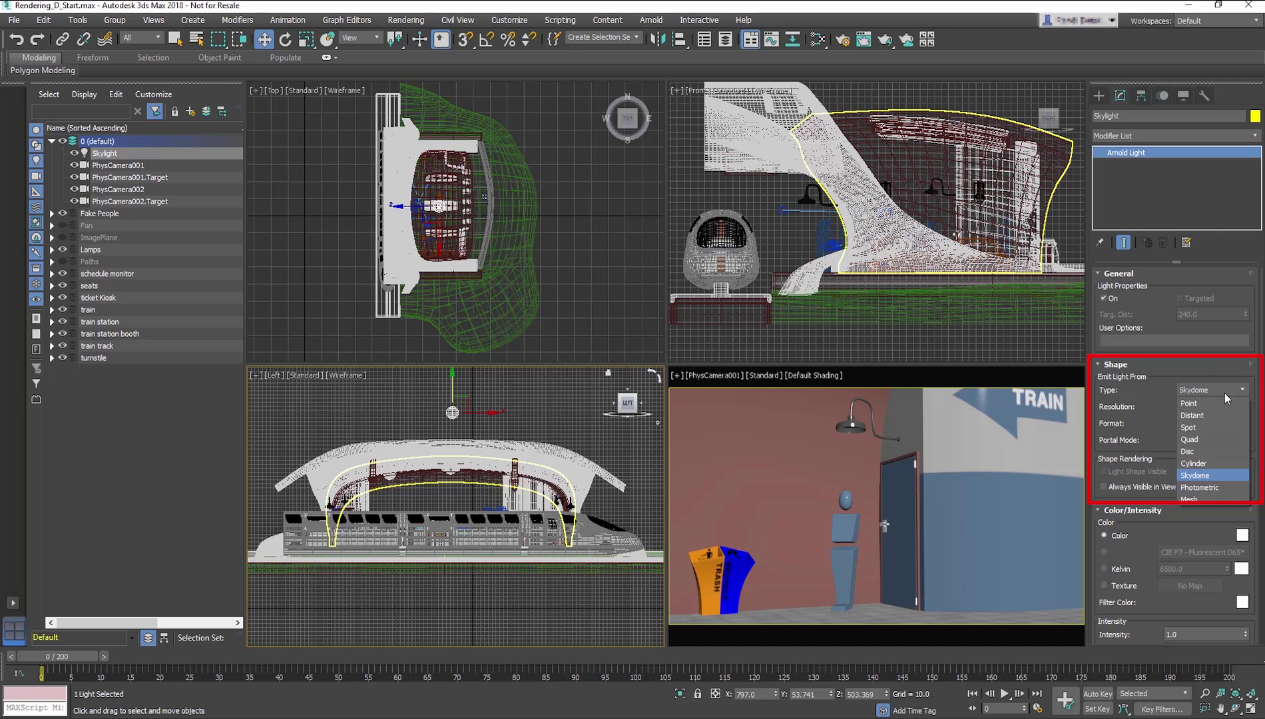
pyautogui.click(1194, 472)
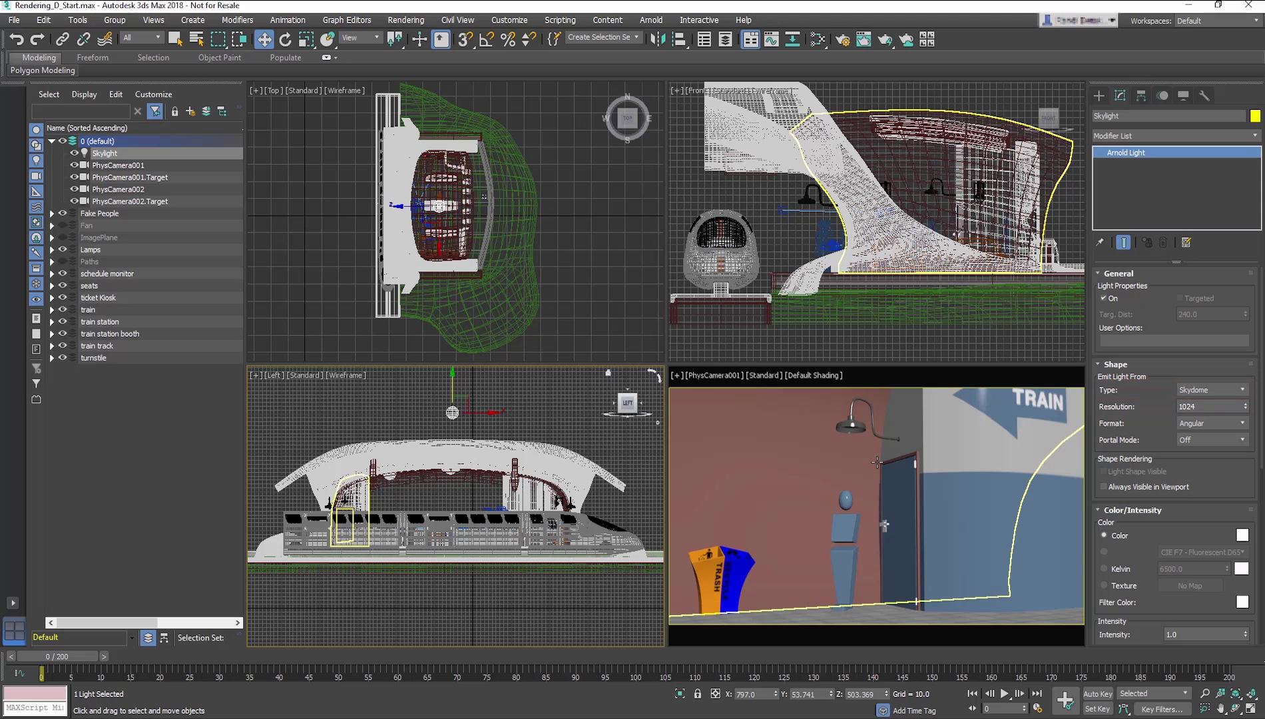
# - Assign Physical Camera Exposure Control as the scene's exposure control in the environment settings
pyautogui.click(405, 20)
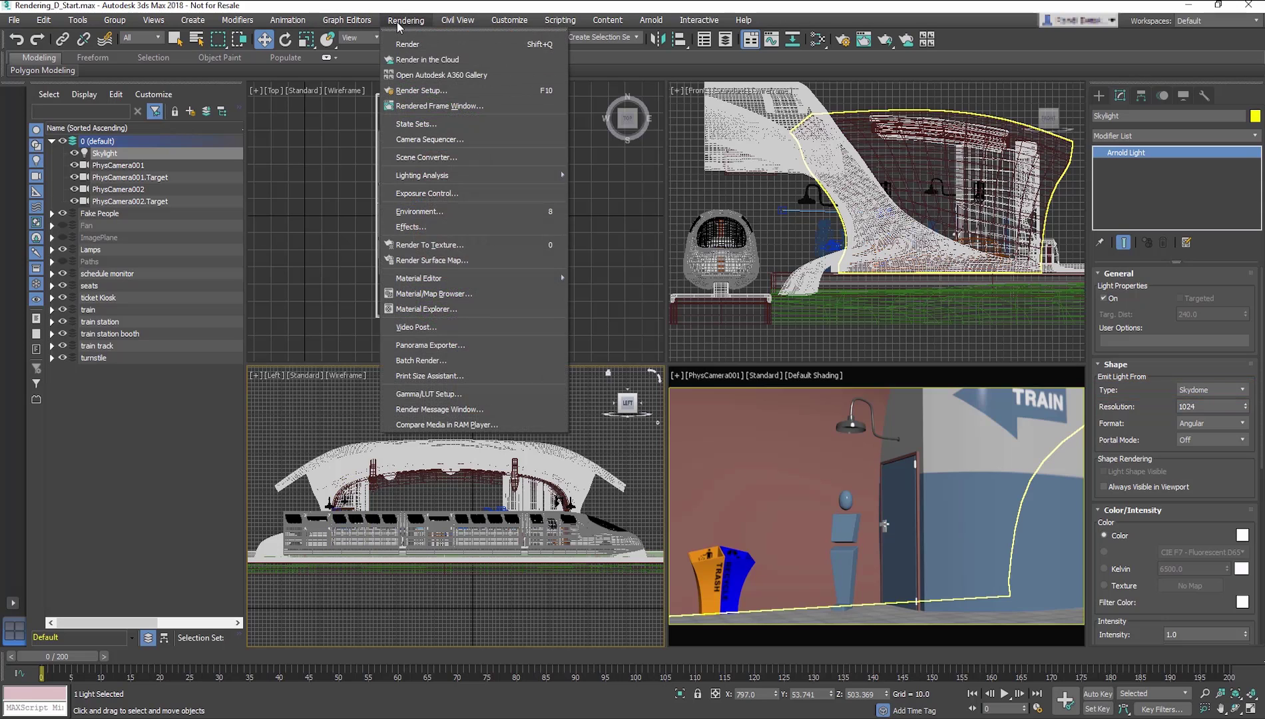
pyautogui.click(440, 213)
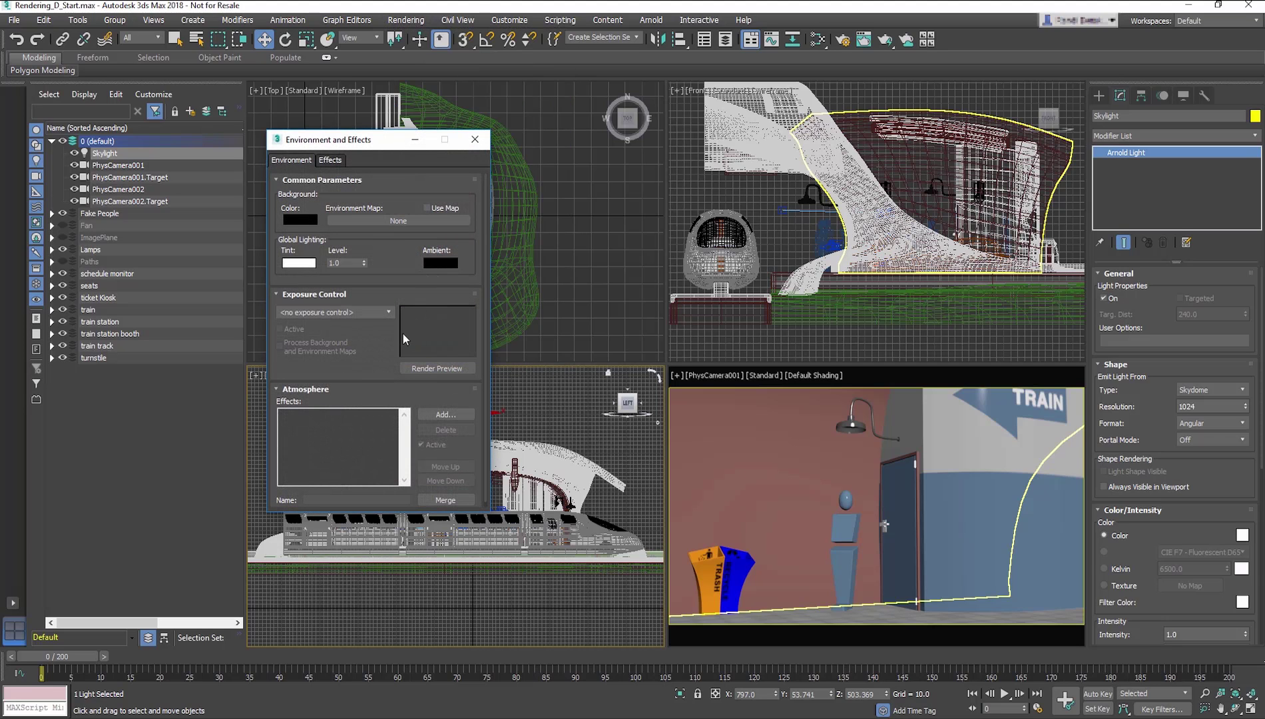
pyautogui.click(350, 312)
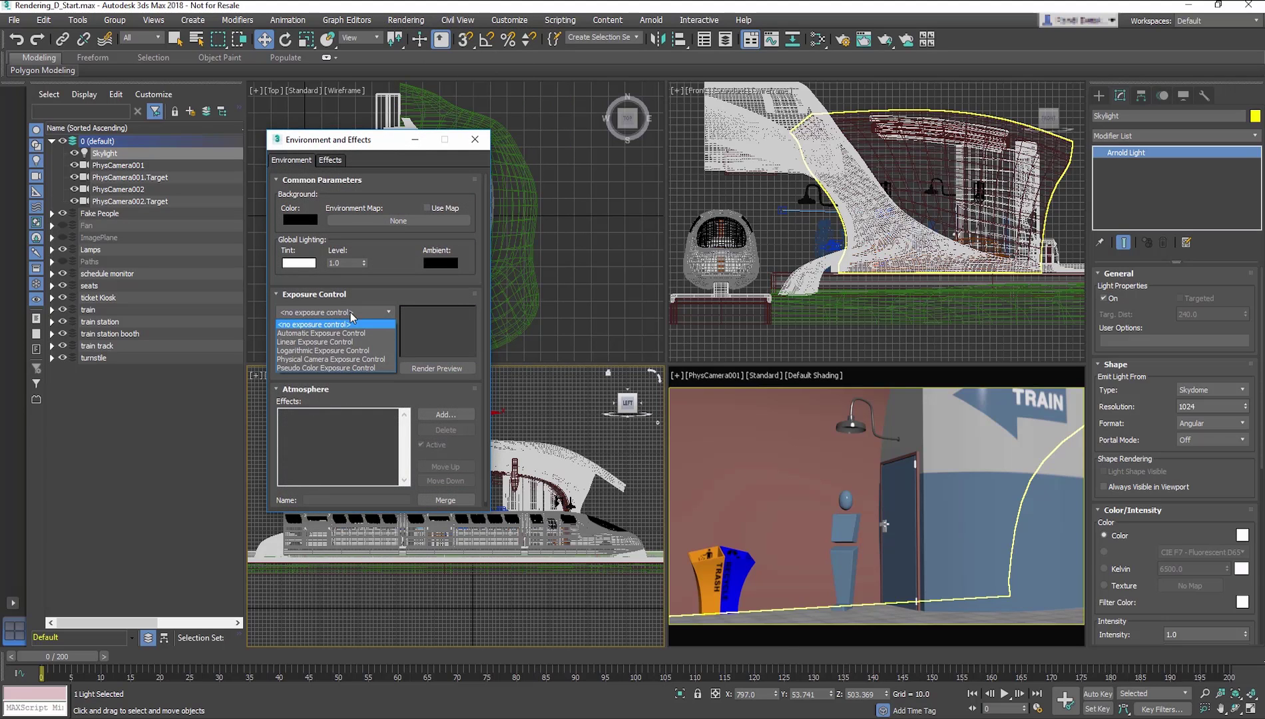
pyautogui.click(322, 359)
pyautogui.scroll(-1, 352, 345)
pyautogui.moveTo(353, 346); pyautogui.dragTo(357, 208)
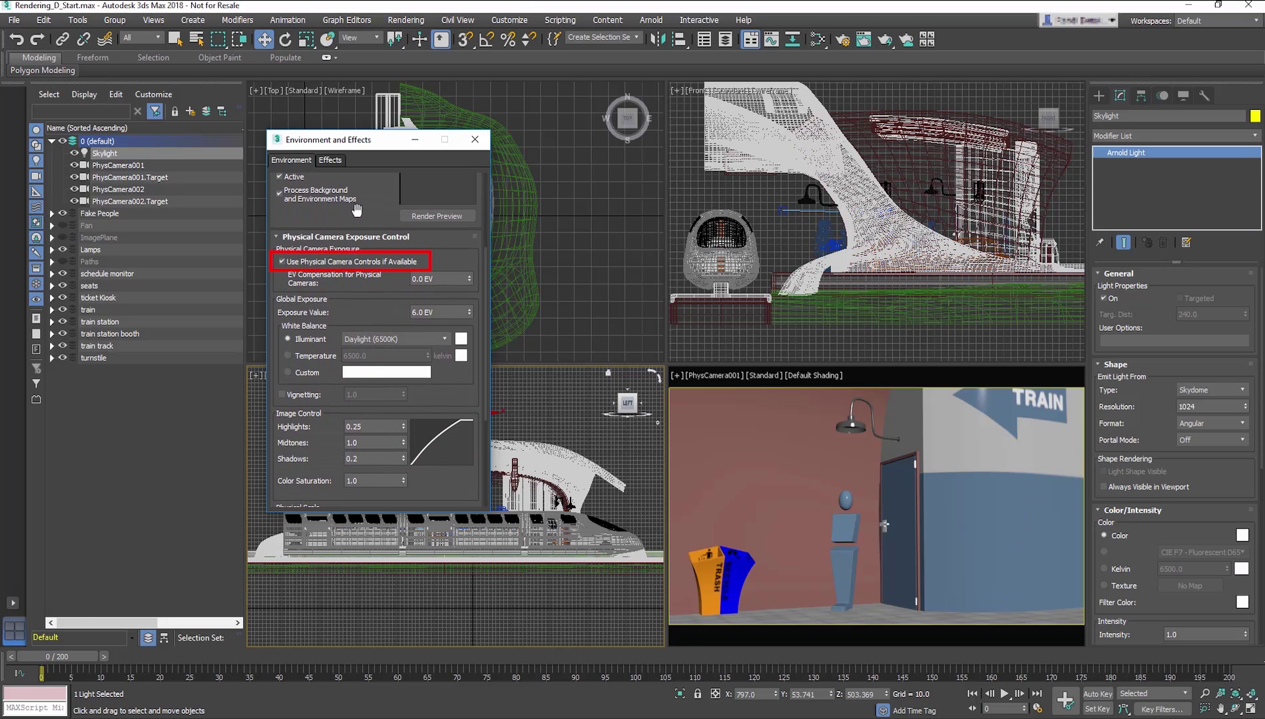
# - Turn off the use of physical camera controls, set the global exposure value to 14 EV, and close the environment settings
pyautogui.click(281, 262)
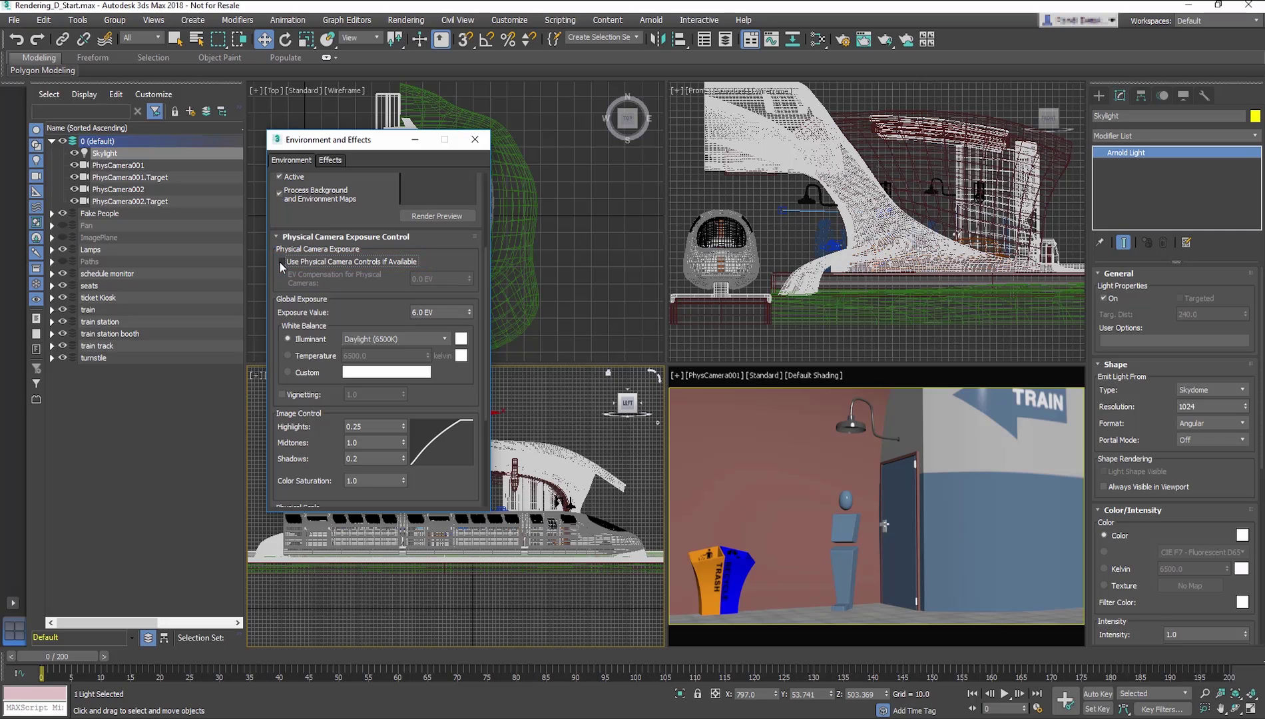
pyautogui.doubleClick(427, 312)
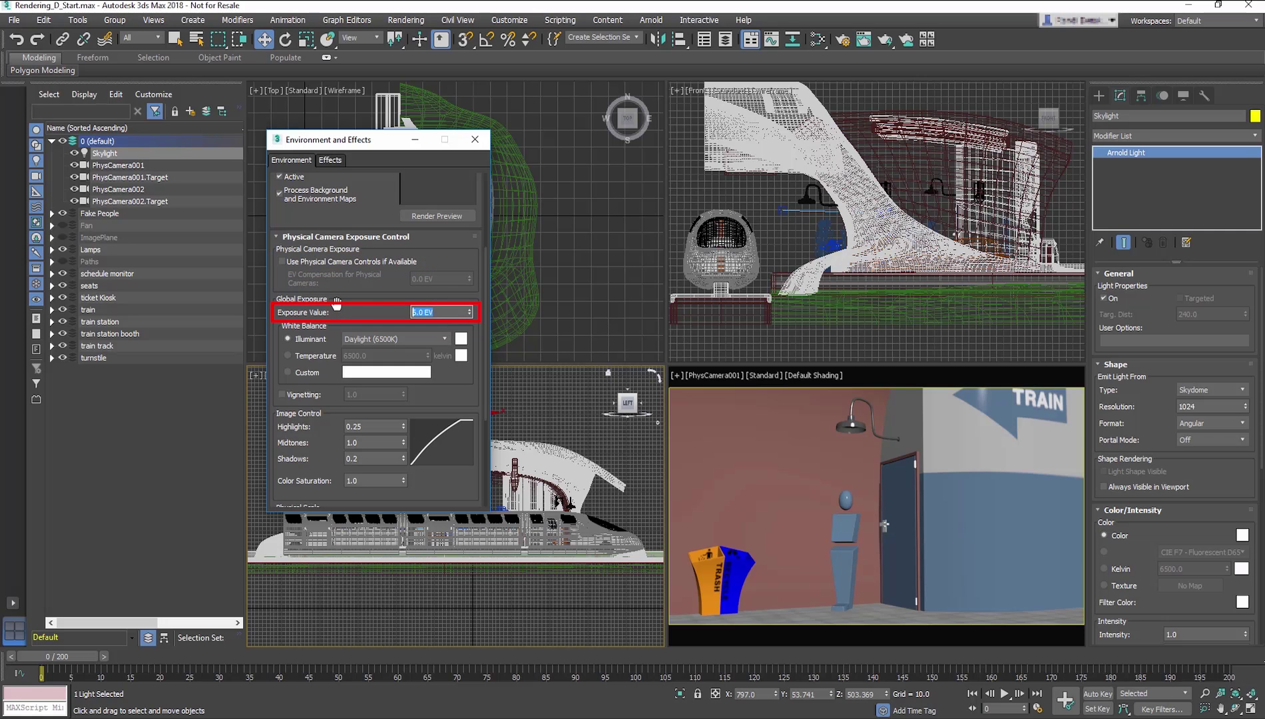
pyautogui.write('14')
pyautogui.press('Return')
pyautogui.click(475, 139)
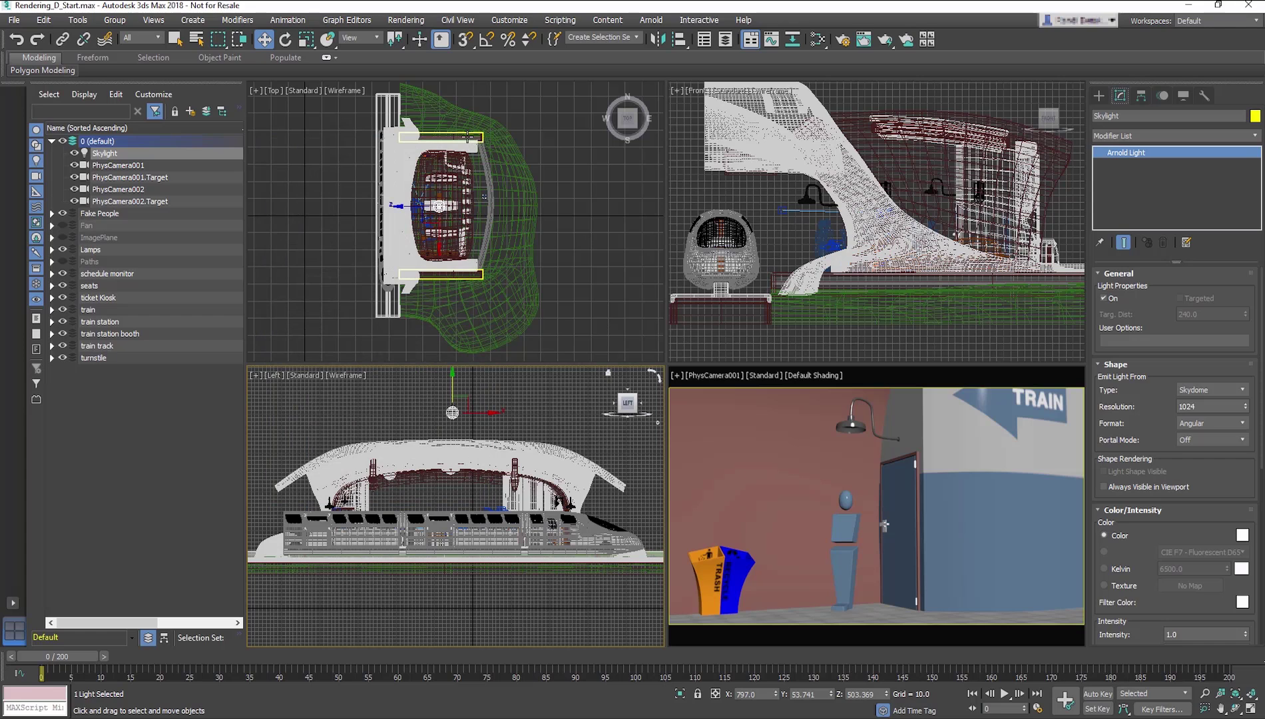
# - Render the PhysCamera001 view to check the skydome lighting
pyautogui.click(1061, 397)
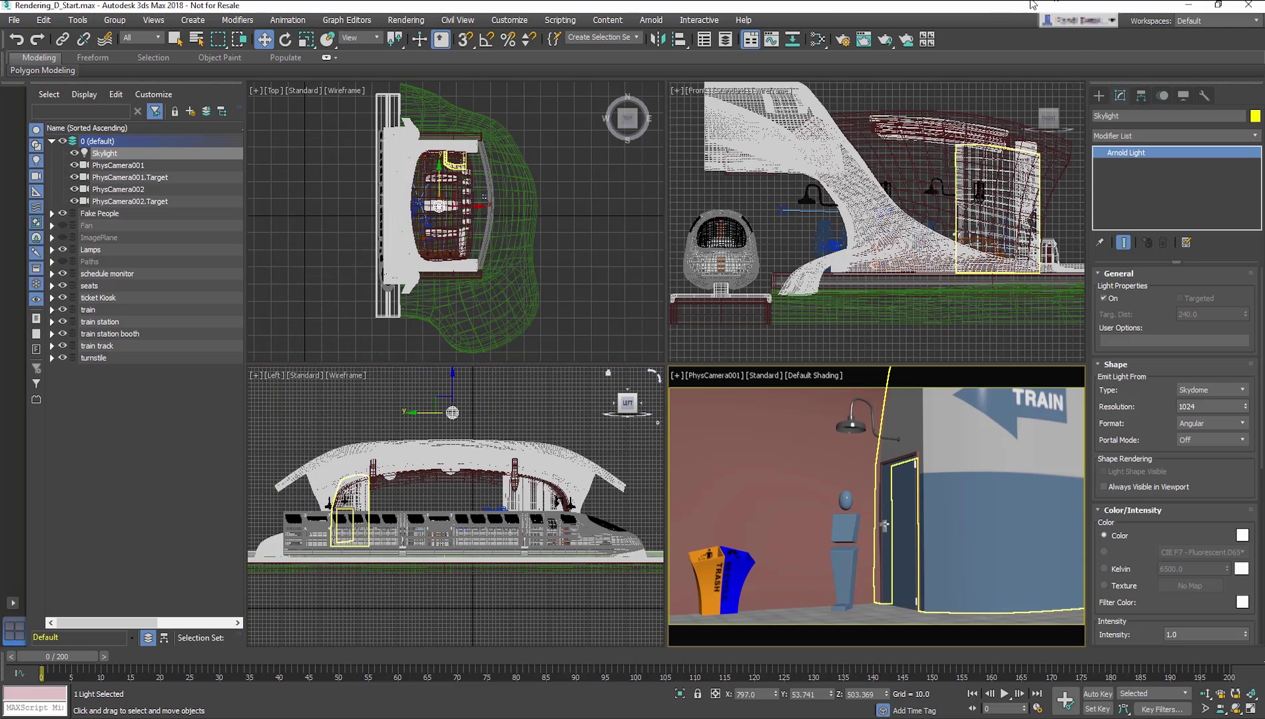
pyautogui.click(885, 40)
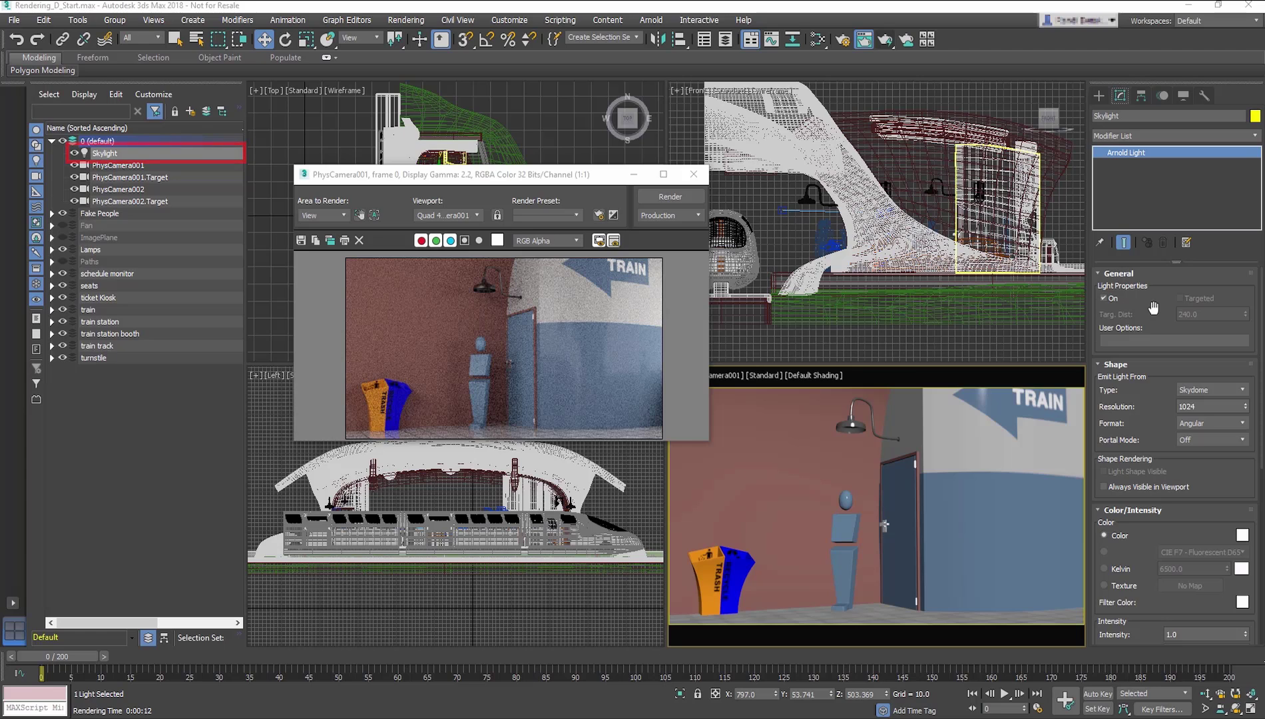
# - Switch the Skylight's color to Kelvin and set its temperature to 8500
pyautogui.moveTo(1156, 312); pyautogui.dragTo(1158, 271)
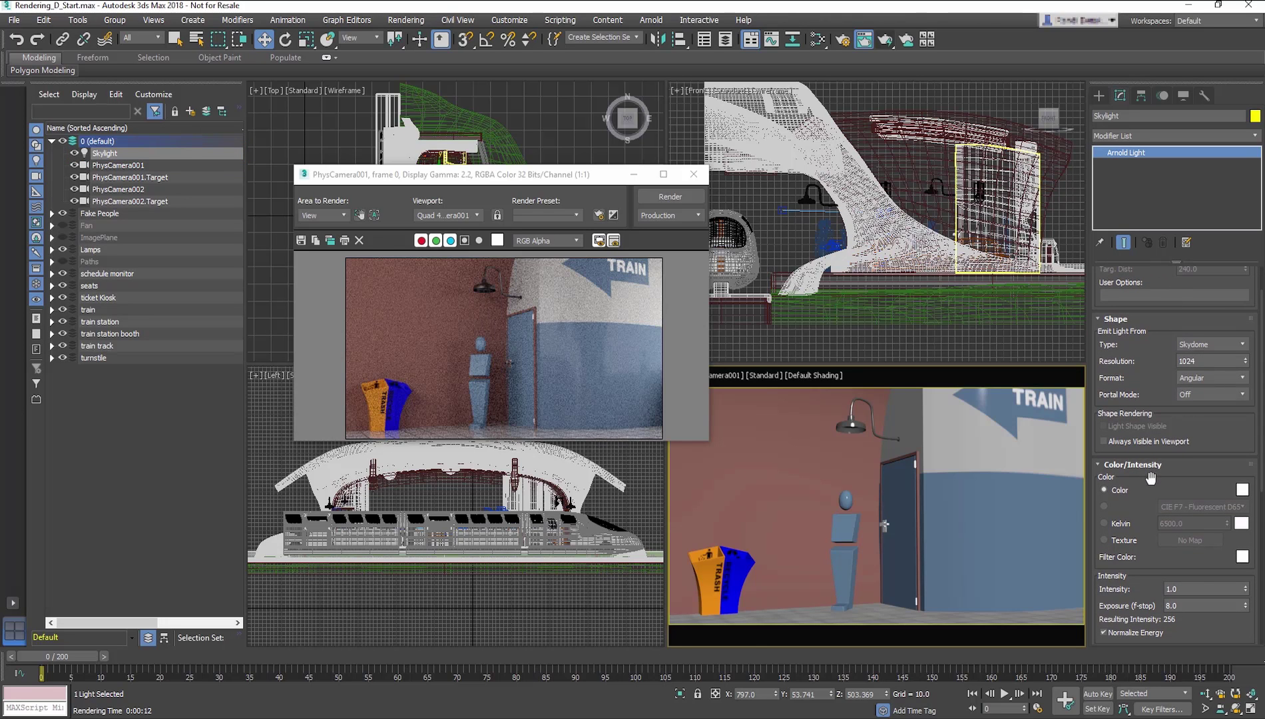
pyautogui.moveTo(1151, 479); pyautogui.dragTo(1153, 353)
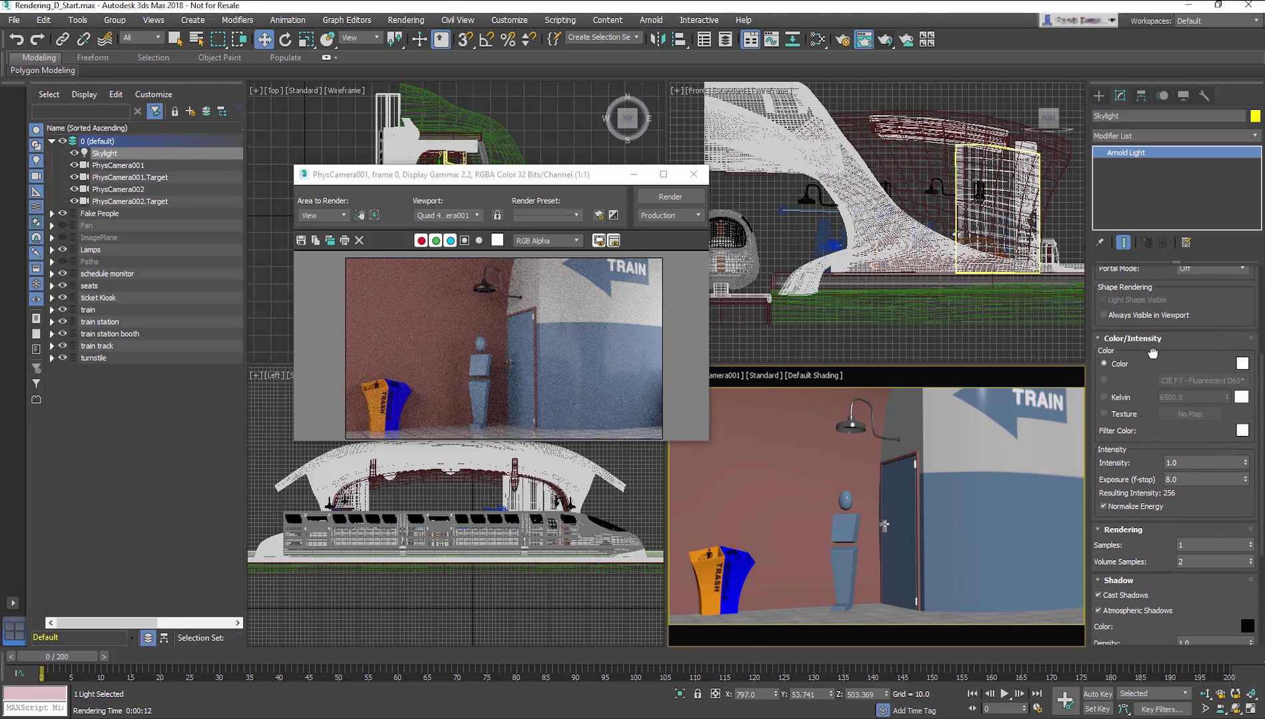
pyautogui.click(1121, 398)
pyautogui.doubleClick(1189, 397)
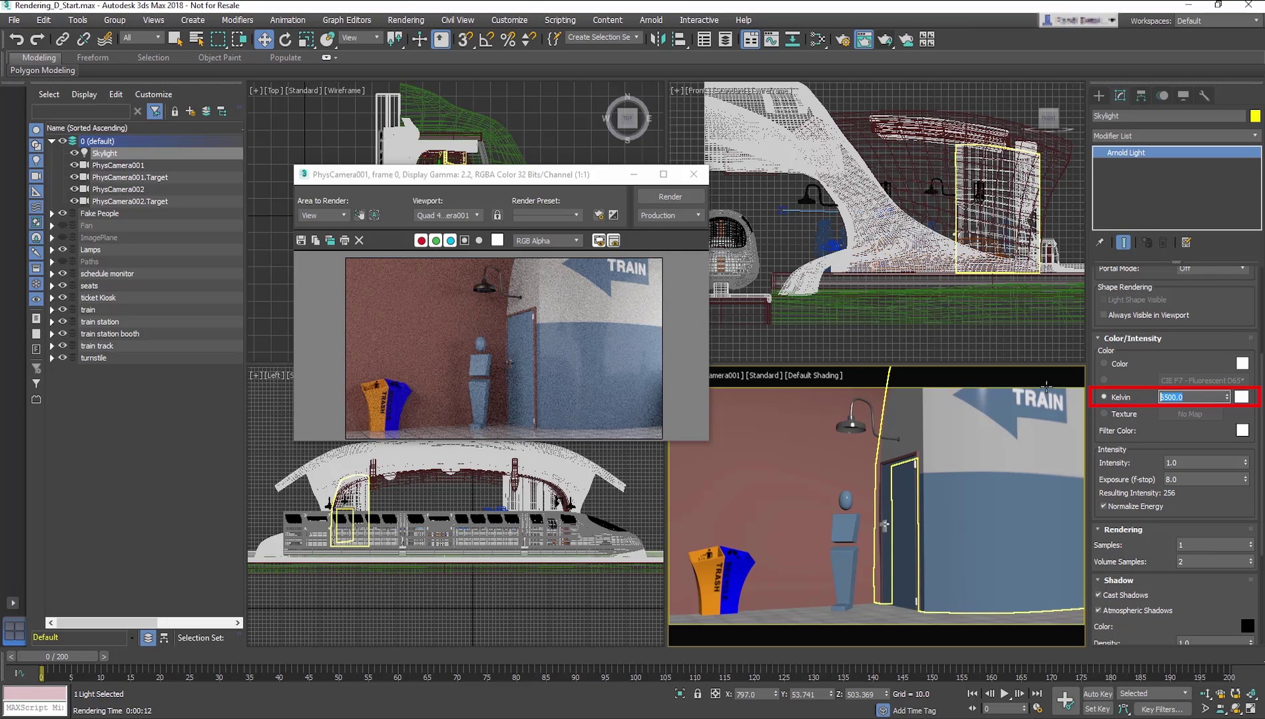
pyautogui.write('8500')
pyautogui.press('Return')
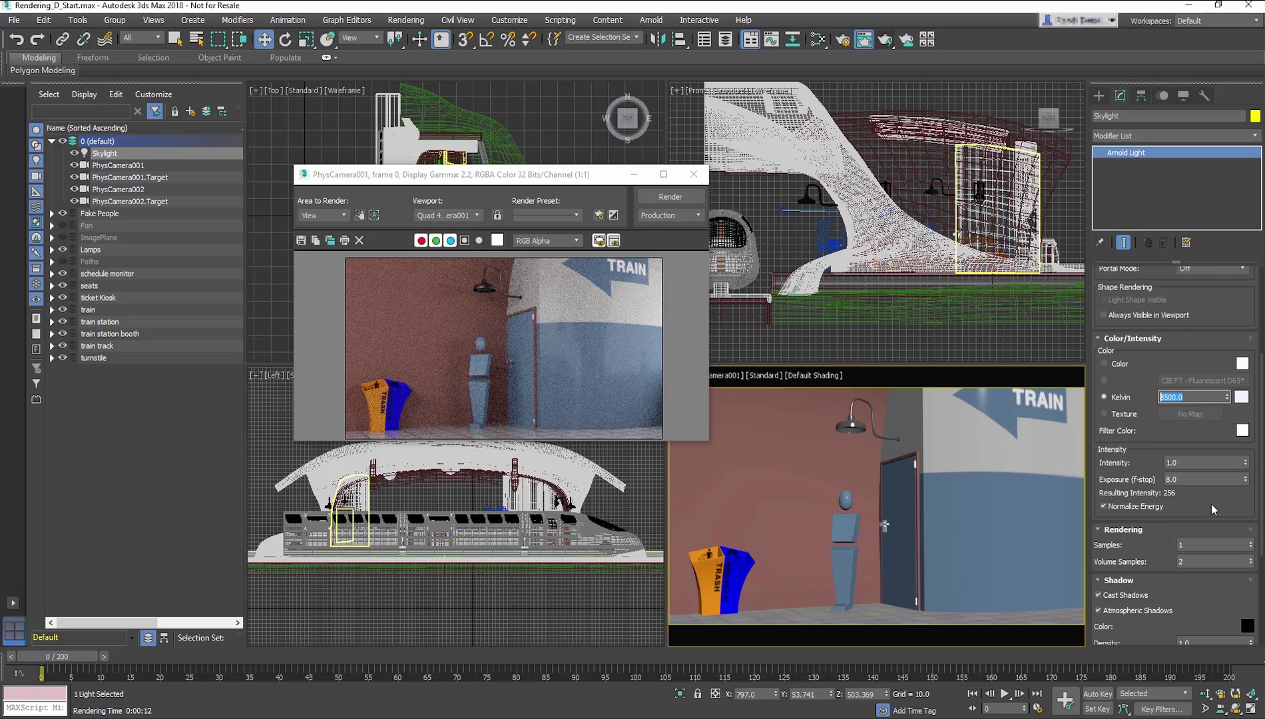
# - Set the Skylight's exposure f-stop to 4.0, render the camera view again, and close the rendered frame
pyautogui.moveTo(1140, 461); pyautogui.dragTo(1138, 424)
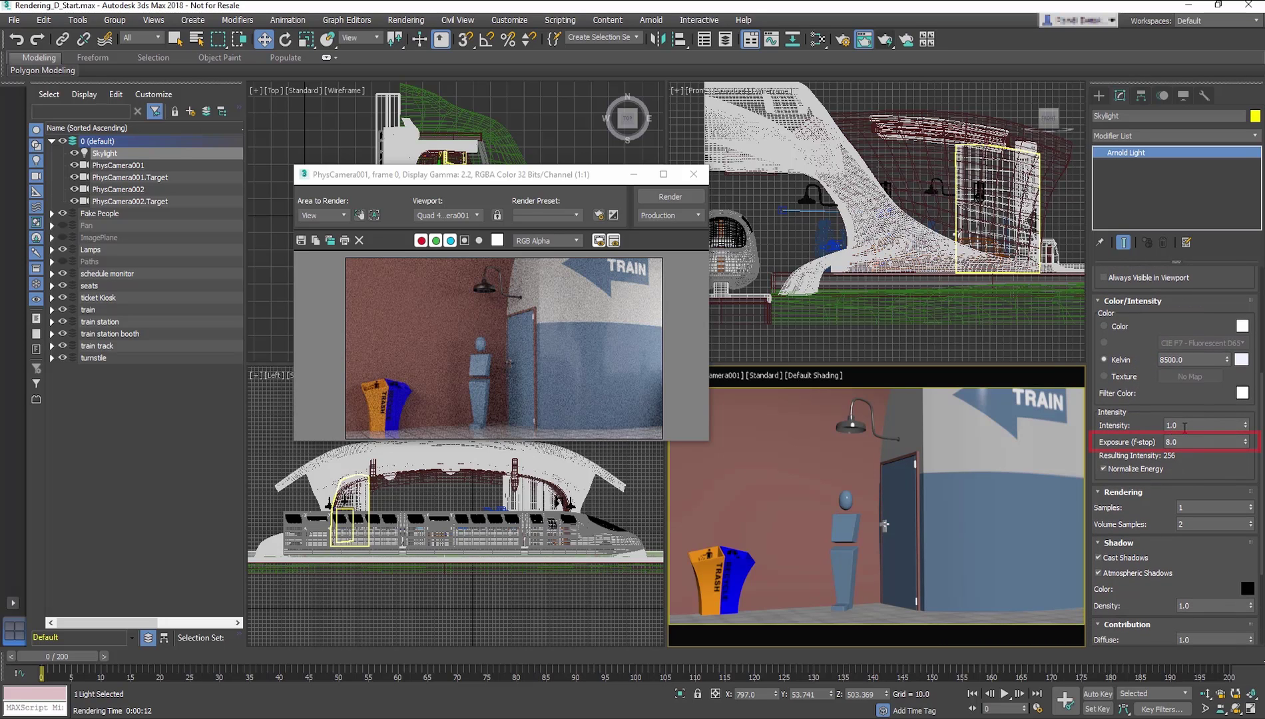
pyautogui.doubleClick(1167, 442)
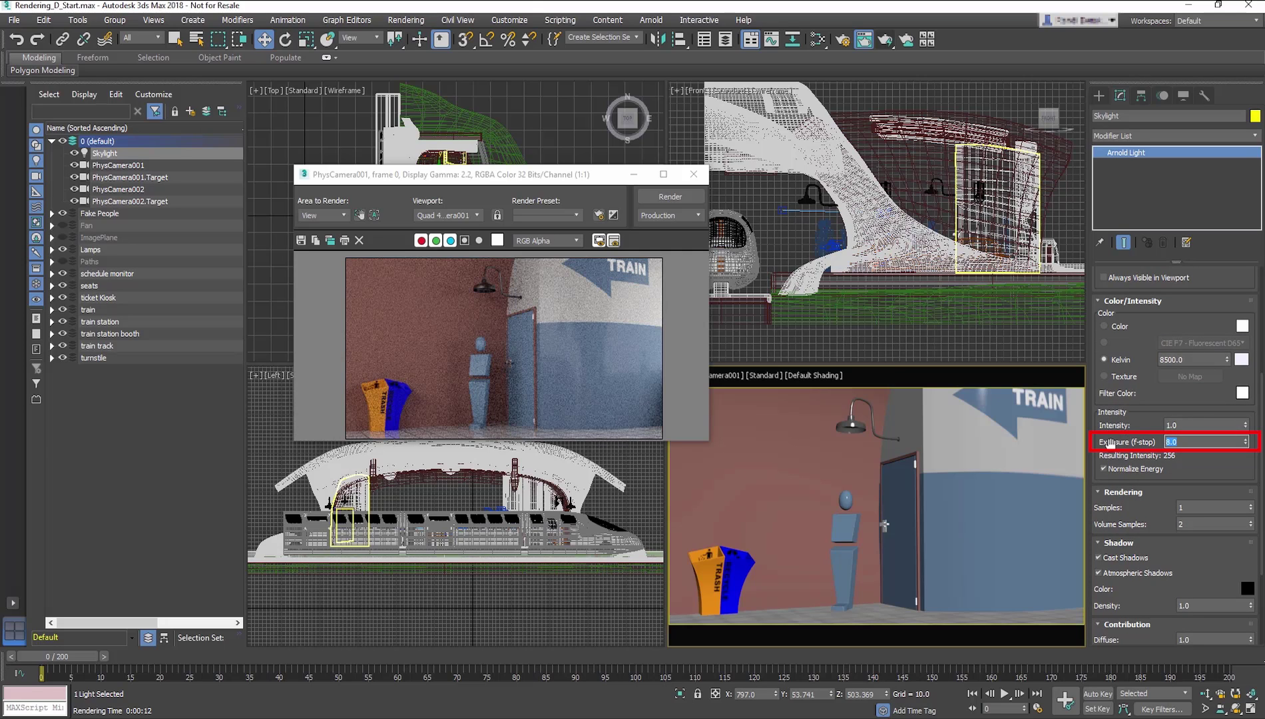
pyautogui.write('4')
pyautogui.press('Return')
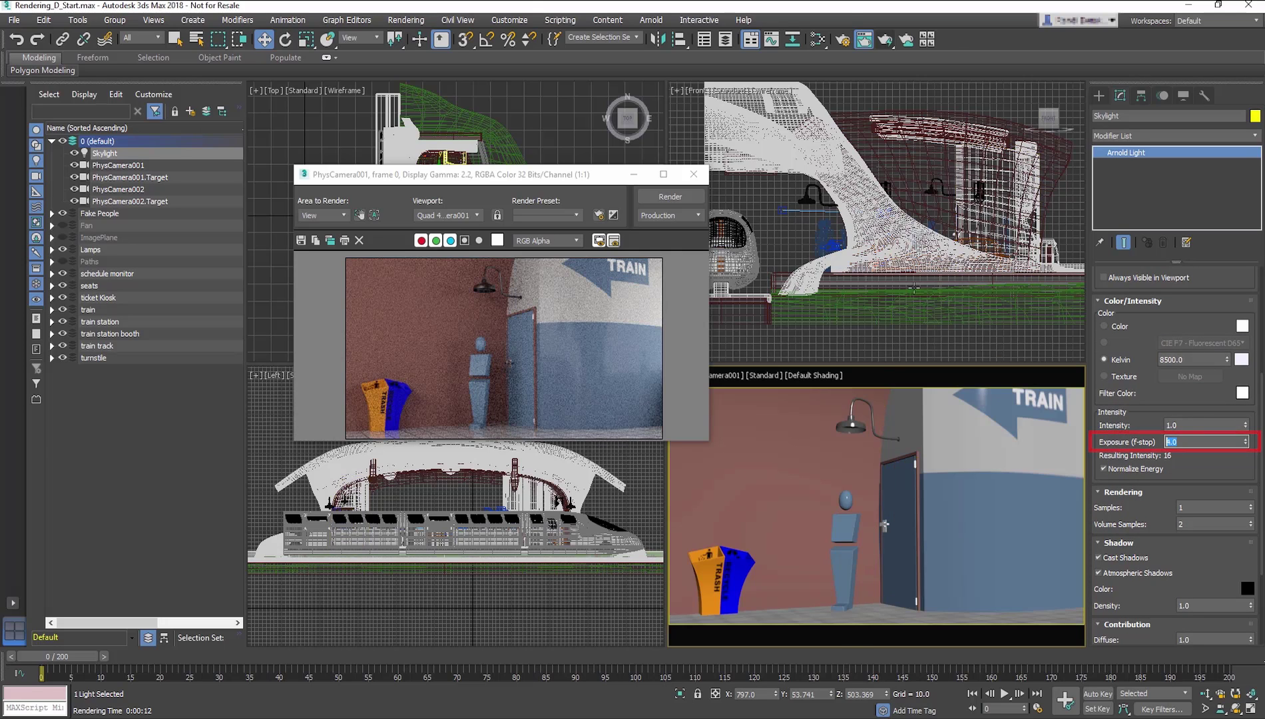
pyautogui.click(886, 42)
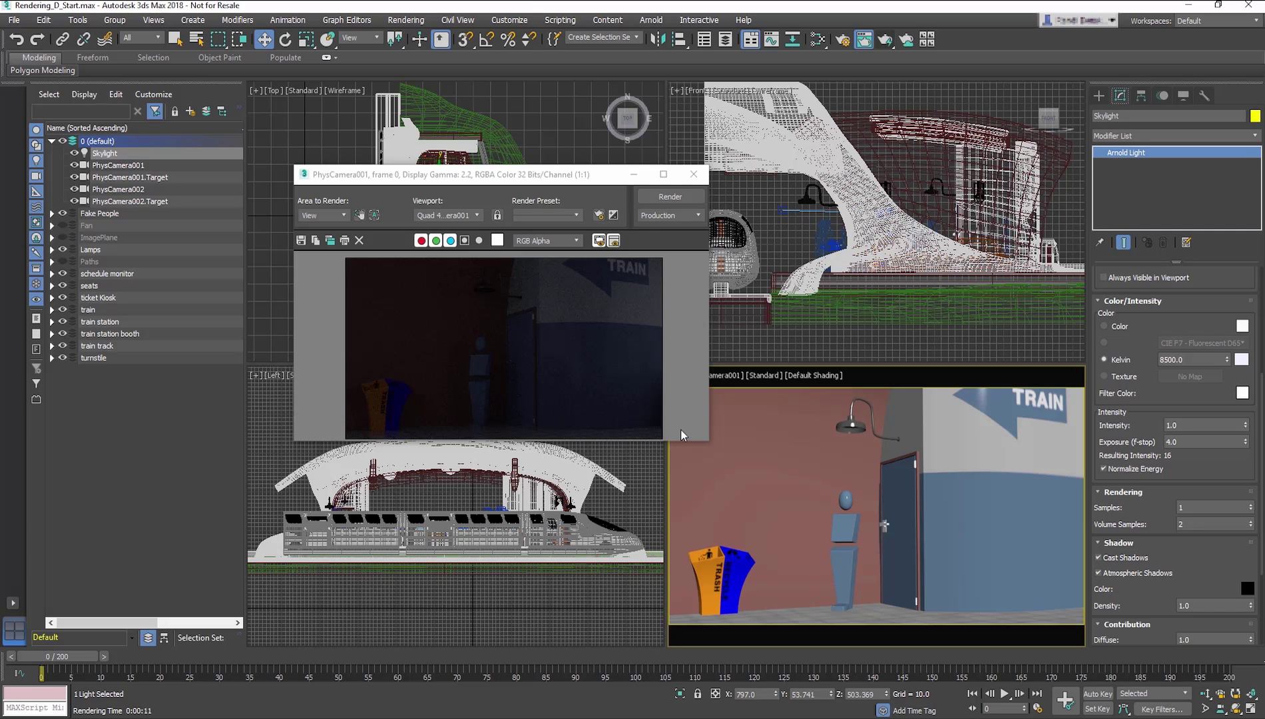
pyautogui.click(693, 174)
# - Create an Arnold light over the centre of the lamp beside the ticket booth in the Top view
pyautogui.click(1099, 95)
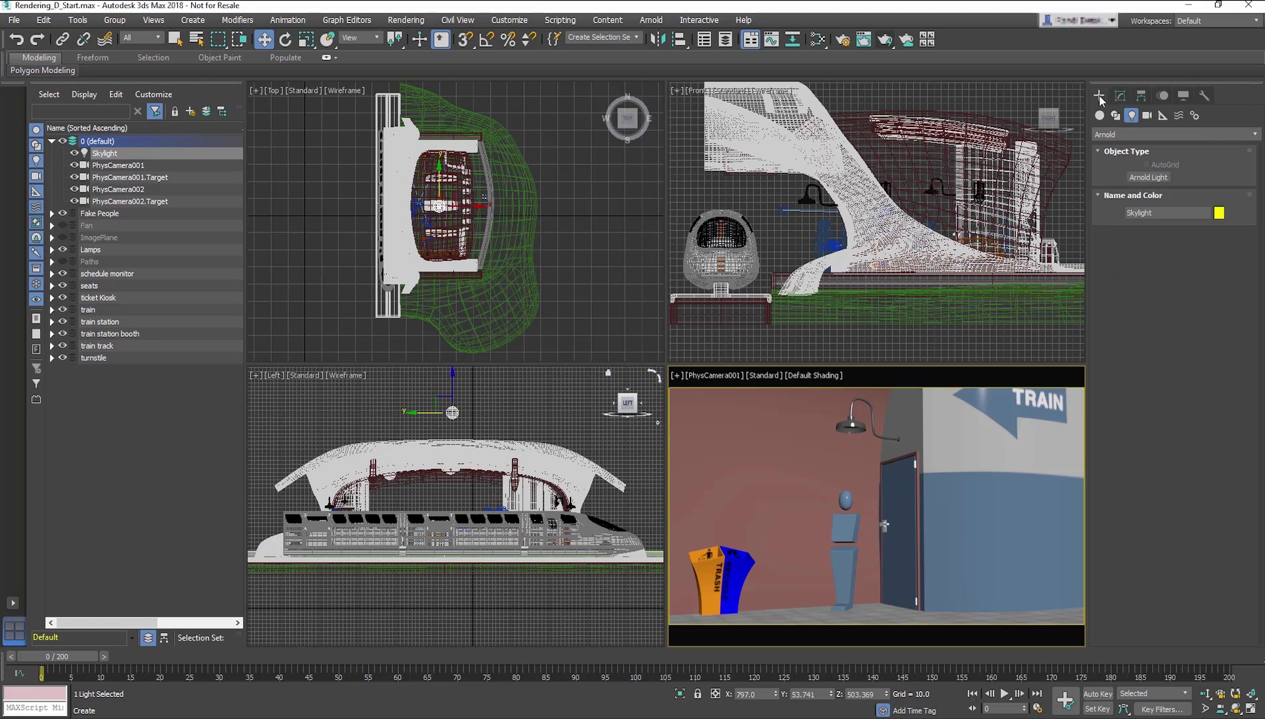
pyautogui.click(1167, 178)
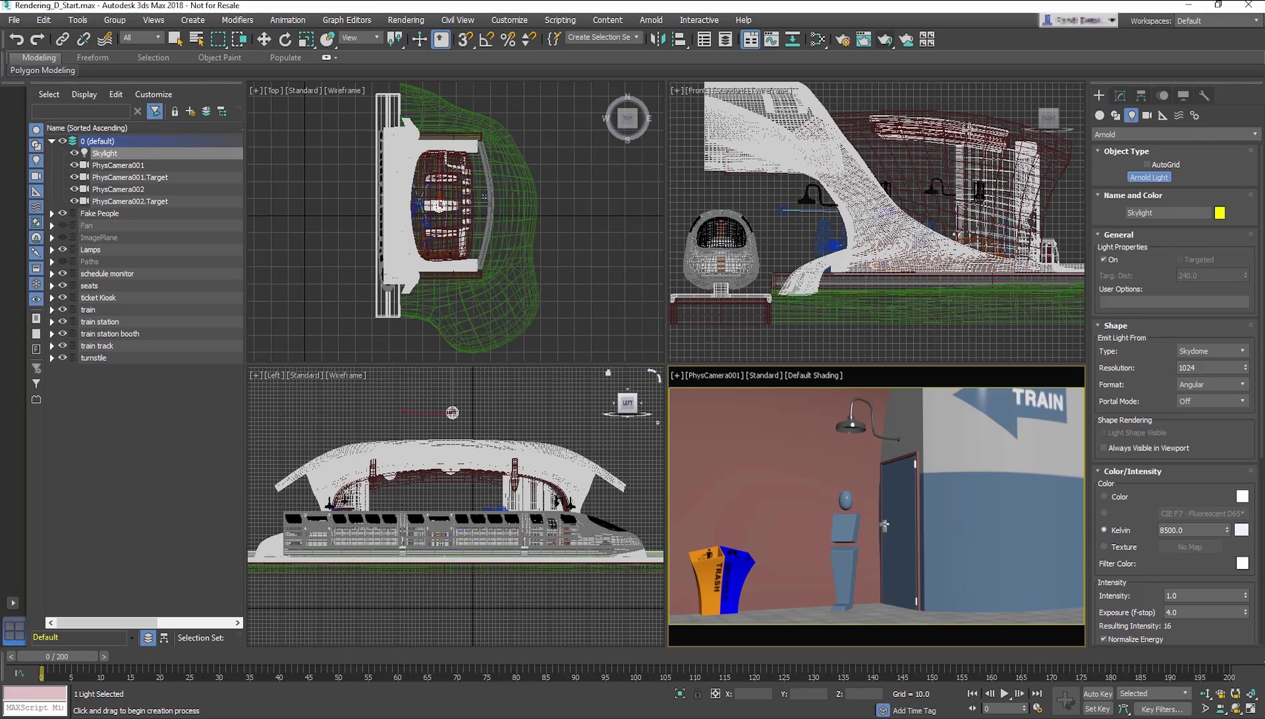
pyautogui.click(460, 166)
pyautogui.scroll(10, 461, 191)
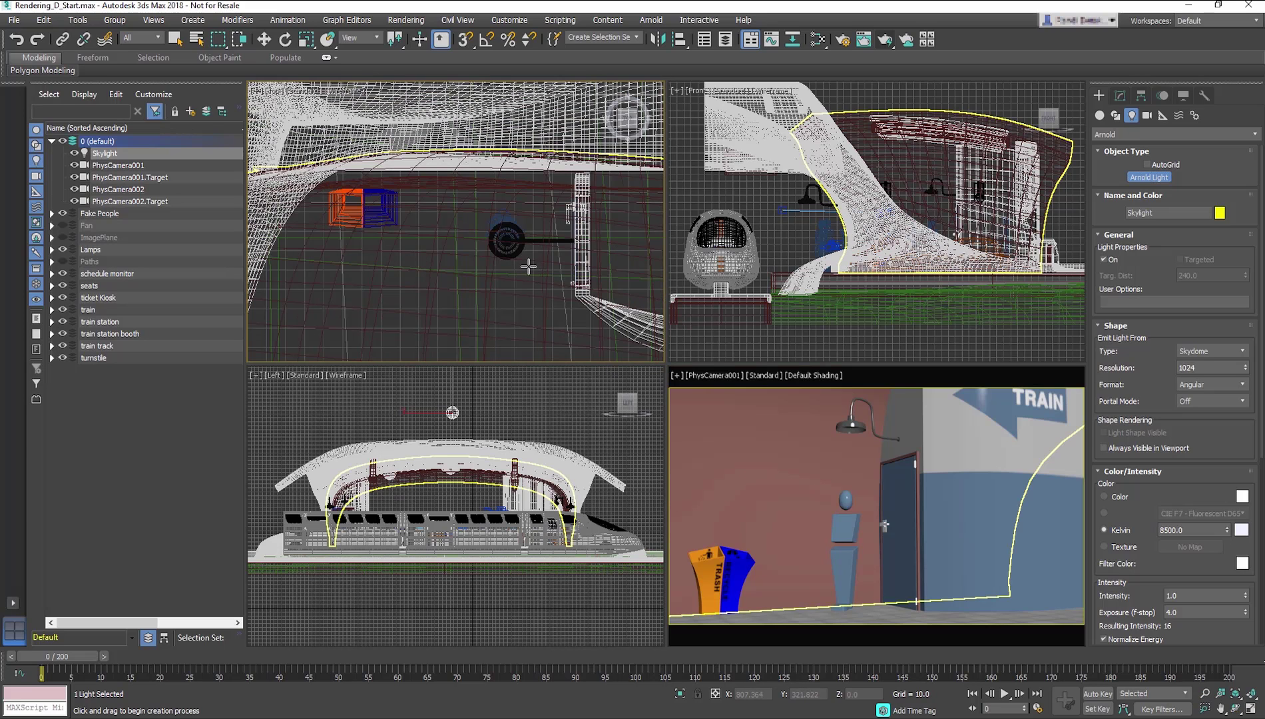
pyautogui.scroll(2, 529, 260)
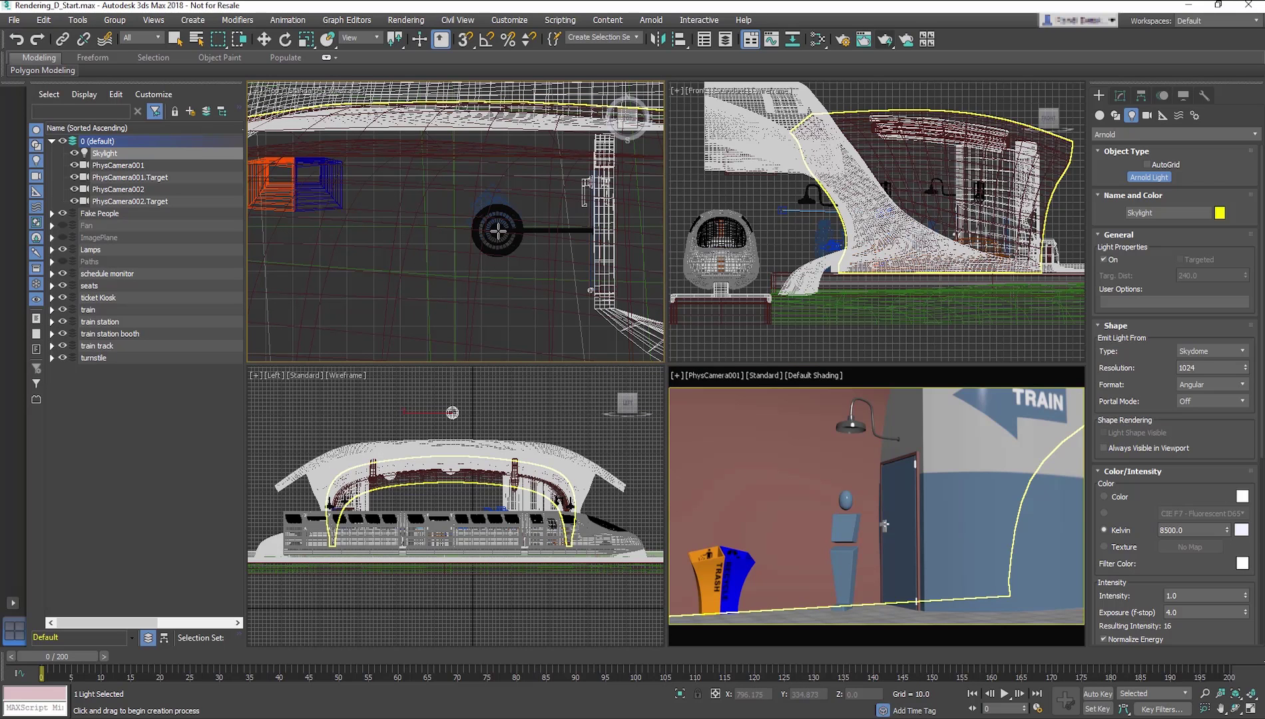
pyautogui.click(498, 231)
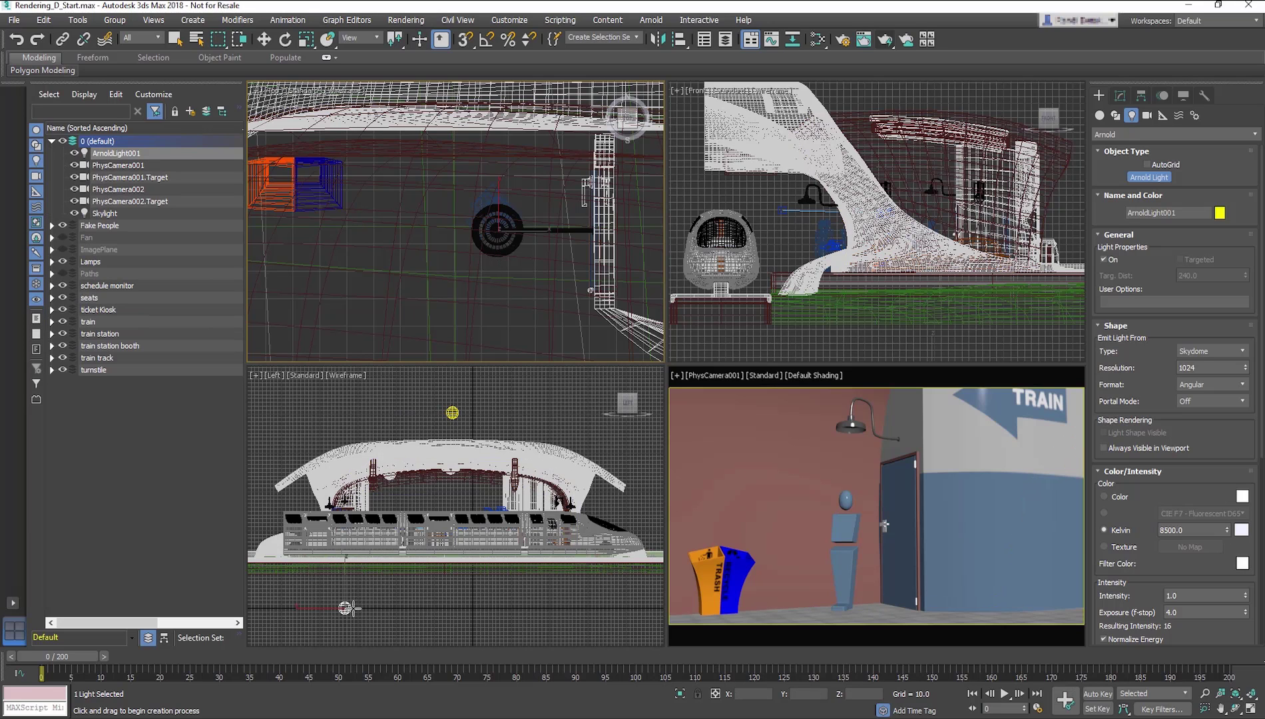
# - Move the new light up in the Front view so it sits inside the lamp head beside the ticket booth
pyautogui.moveTo(331, 609); pyautogui.dragTo(339, 572, button='middle')
pyautogui.scroll(3, 847, 253)
pyautogui.scroll(-4, 848, 254)
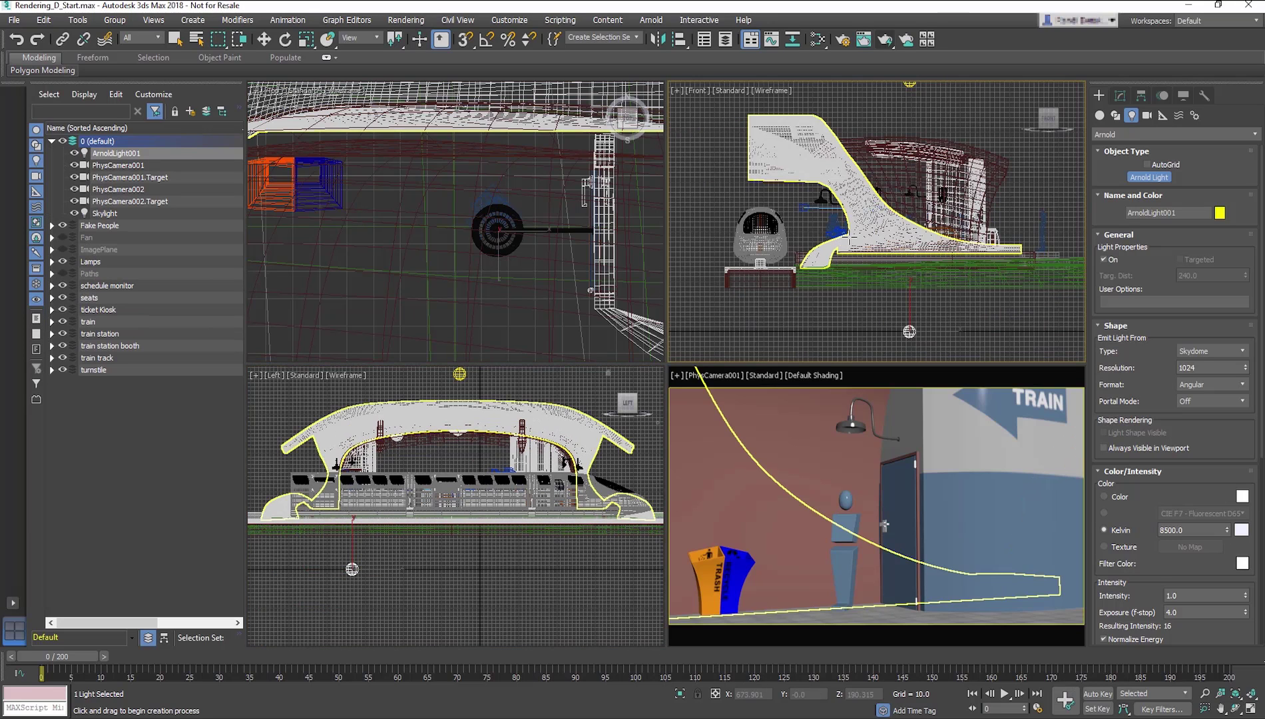
pyautogui.press('w')
pyautogui.moveTo(897, 234); pyautogui.dragTo(883, 140)
pyautogui.scroll(6, 892, 143)
# - Rename the new Arnold light as TicketBoothLight001
pyautogui.click(1121, 95)
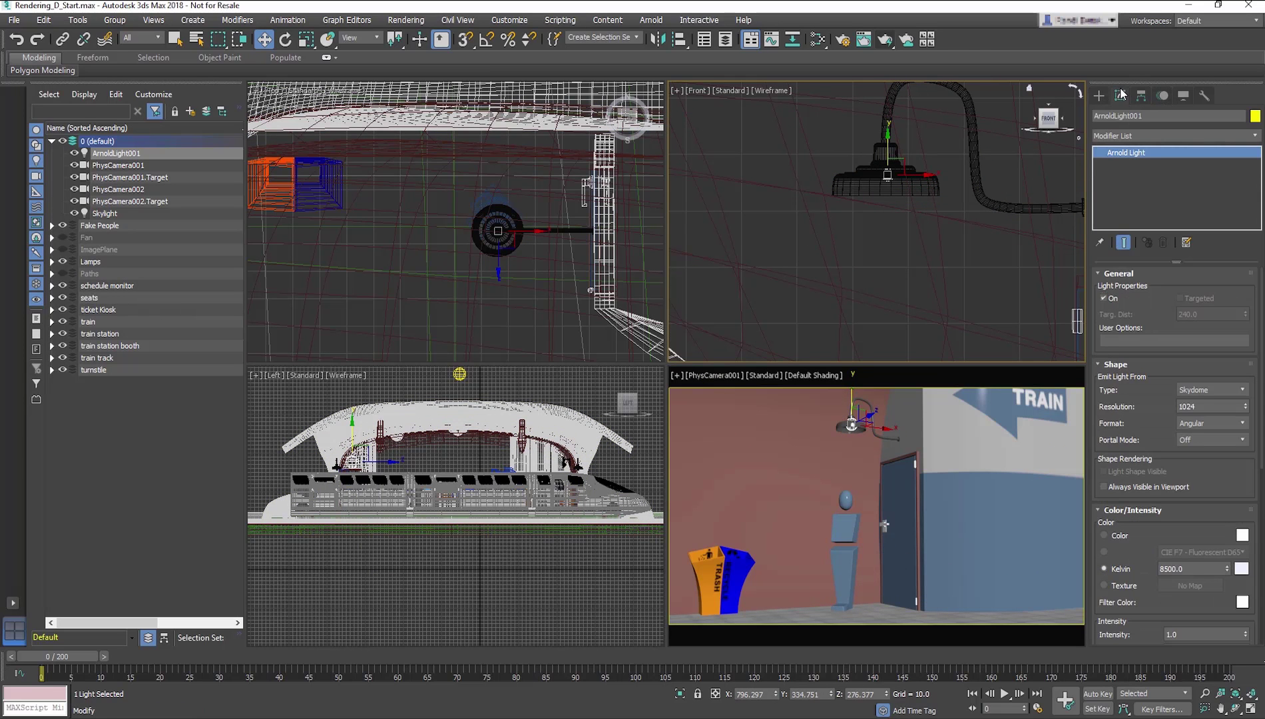
pyautogui.doubleClick(1152, 116)
pyautogui.write('TicketBoothLight')
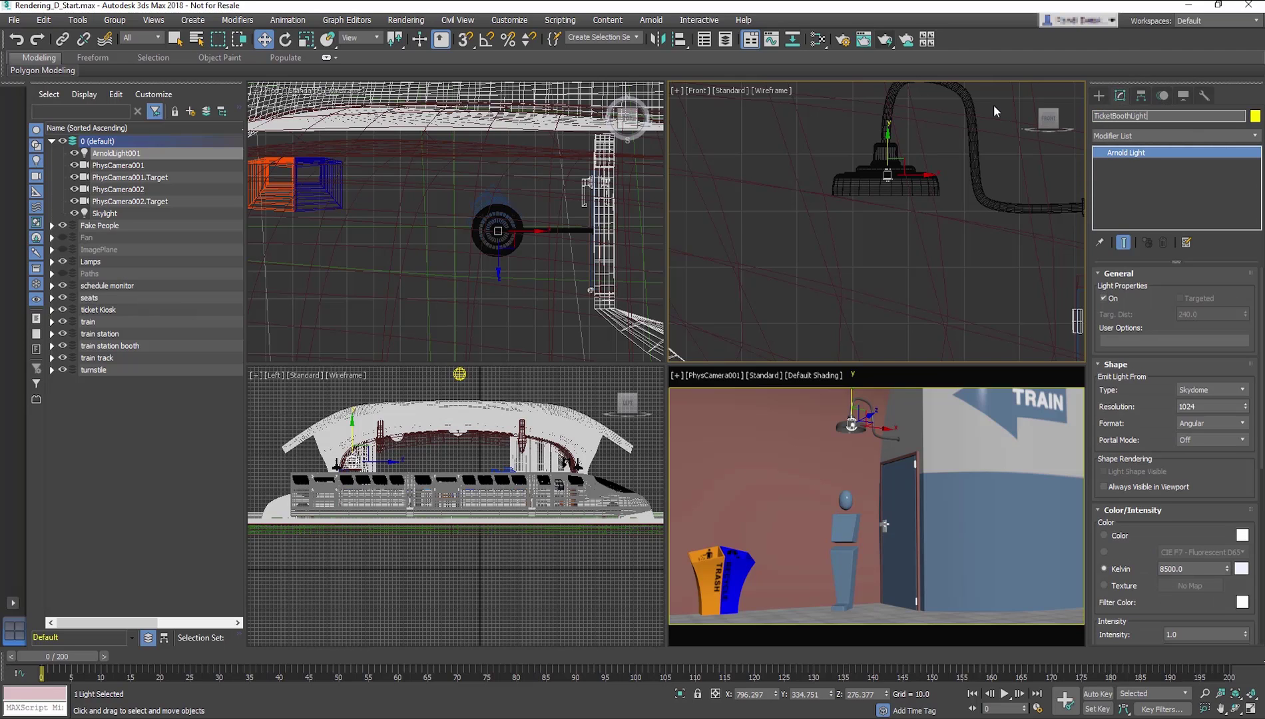
pyautogui.write('001')
pyautogui.press('Return')
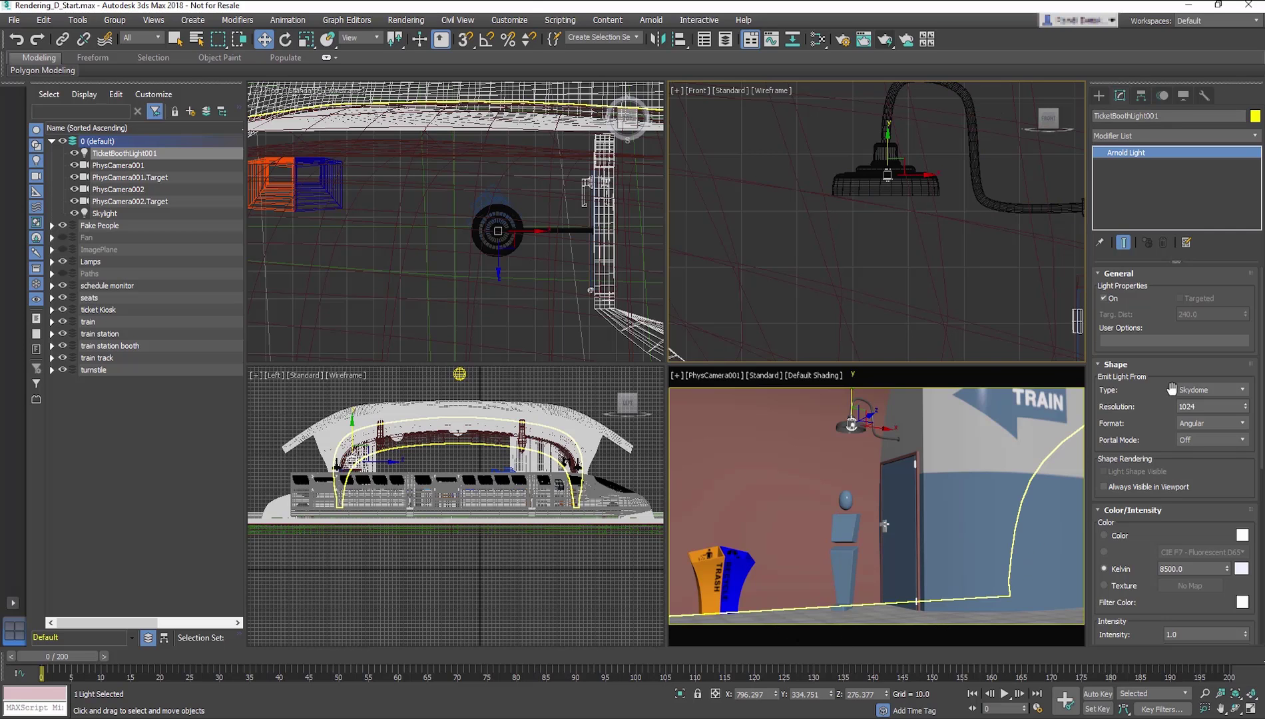
# - Set the shape type of TicketBoothLight001 to Disc
pyautogui.scroll(-2, 1153, 386)
pyautogui.click(1232, 351)
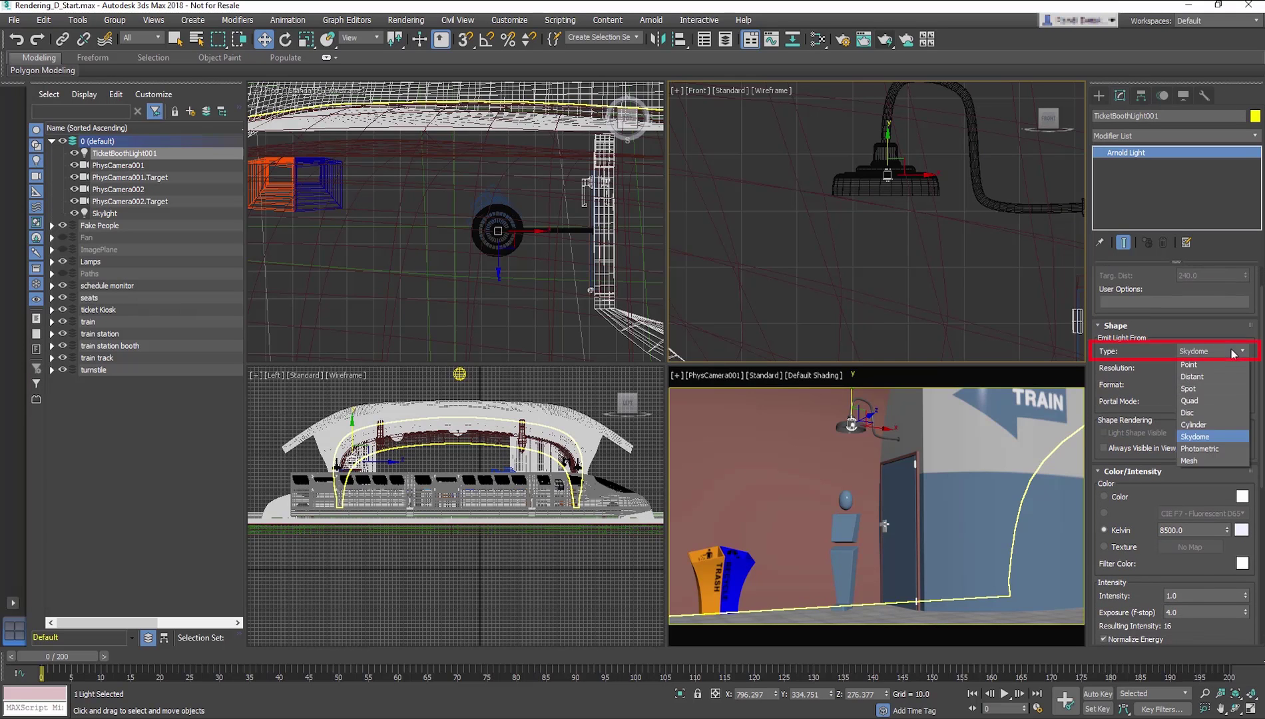
pyautogui.click(1199, 412)
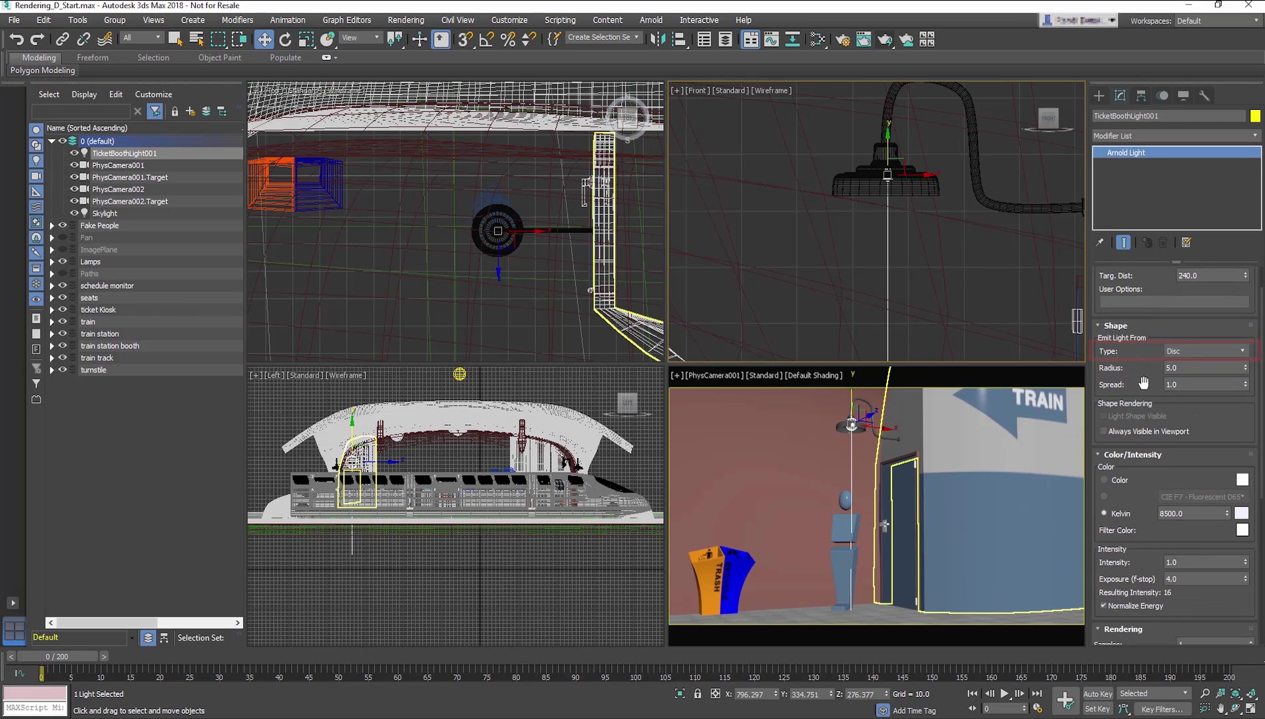
# - Set the Kelvin color temperature of TicketBoothLight001 to 3800
pyautogui.scroll(-1, 1141, 509)
pyautogui.moveTo(1141, 509); pyautogui.dragTo(1152, 393)
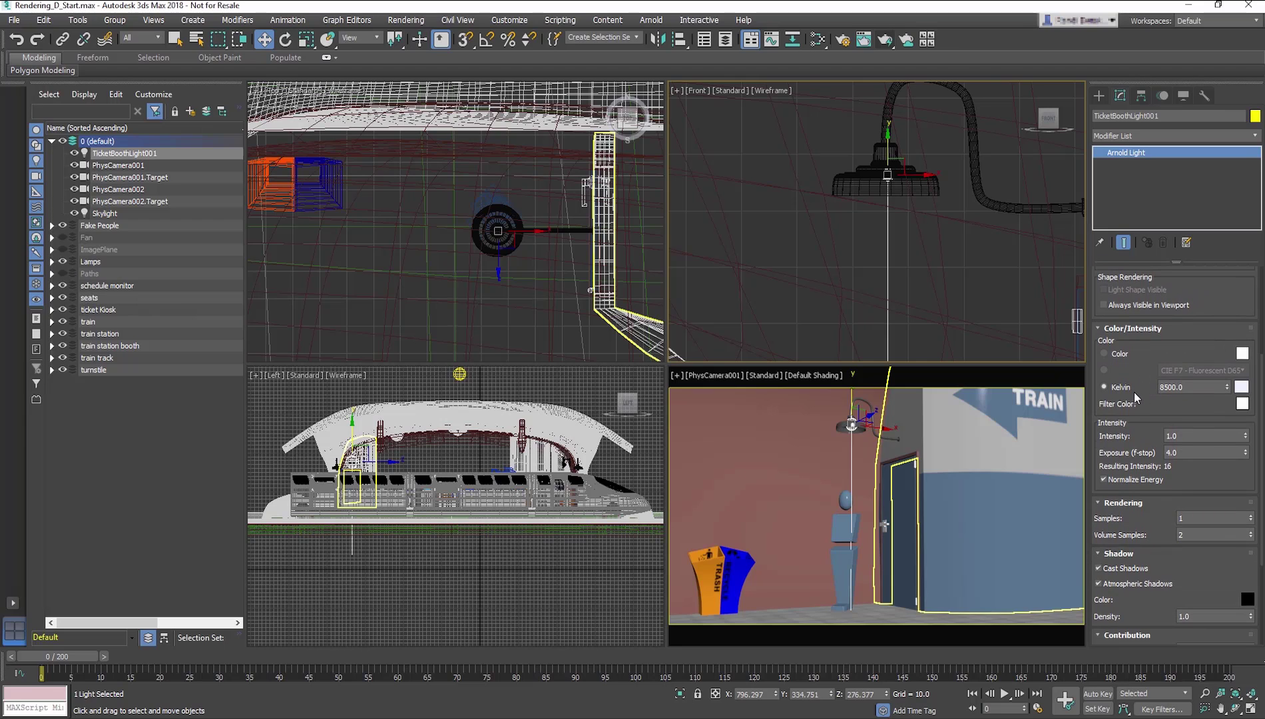
pyautogui.doubleClick(1175, 387)
pyautogui.press('Home')
pyautogui.hotkey('shift', 'Right')
pyautogui.write('38')
pyautogui.press('Return')
# - Render the PhysCamera001 view to check the ticket booth light
pyautogui.moveTo(1136, 436); pyautogui.dragTo(1136, 405)
pyautogui.rightClick(968, 403)
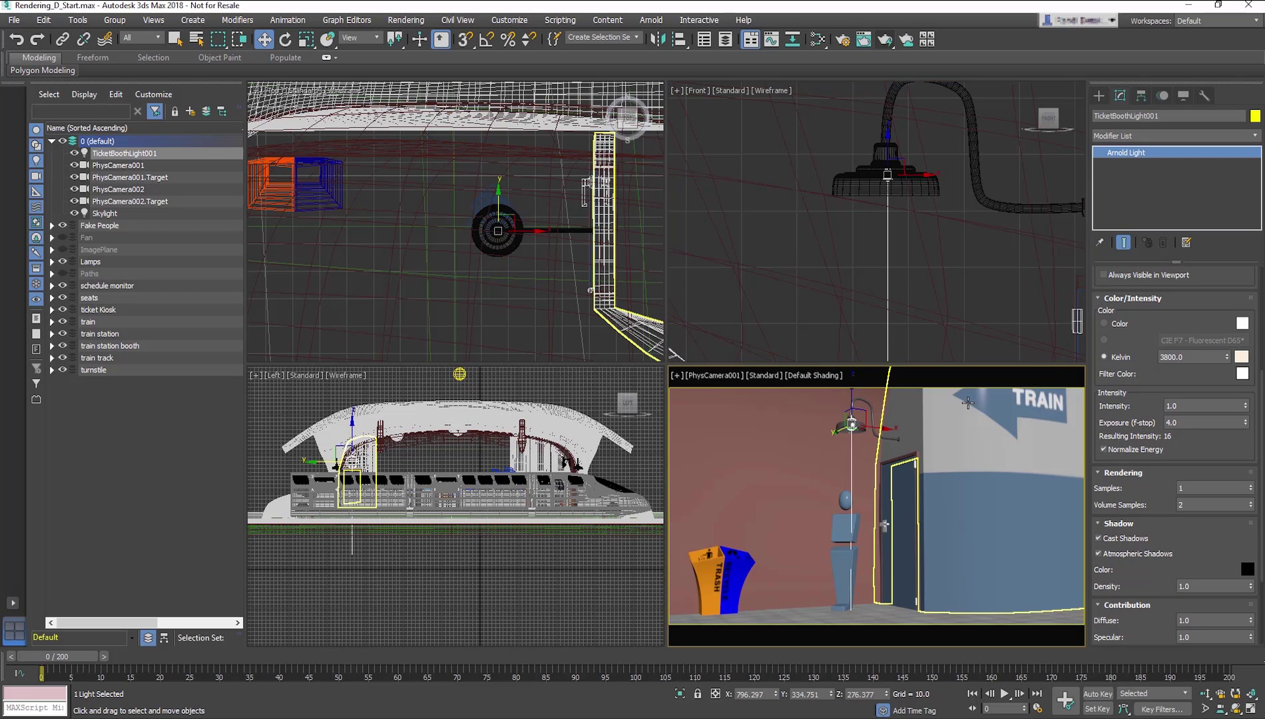
pyautogui.press('F9')
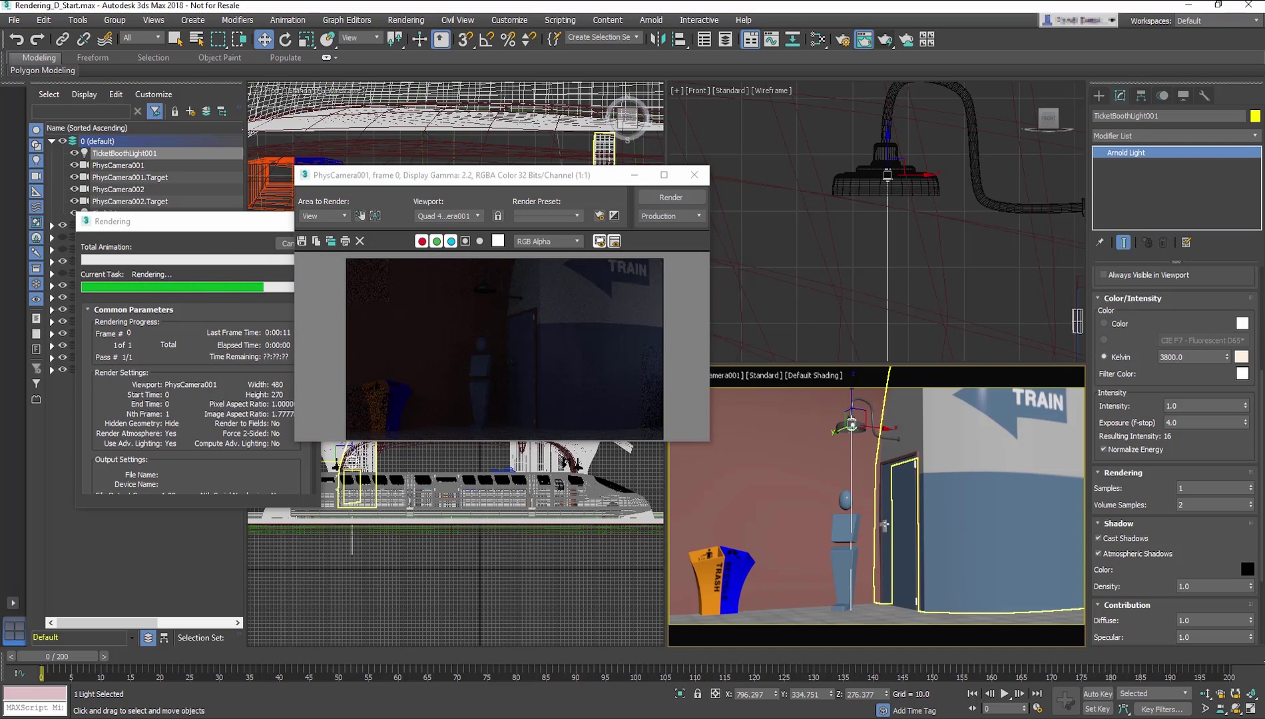
# - Set the light's intensity to 3.0 and its exposure f-stop to 16.0, and render the camera view again
pyautogui.click(1189, 423)
pyautogui.doubleClick(1172, 406)
pyautogui.write('3')
pyautogui.press('Tab')
pyautogui.write('16')
pyautogui.press('Return')
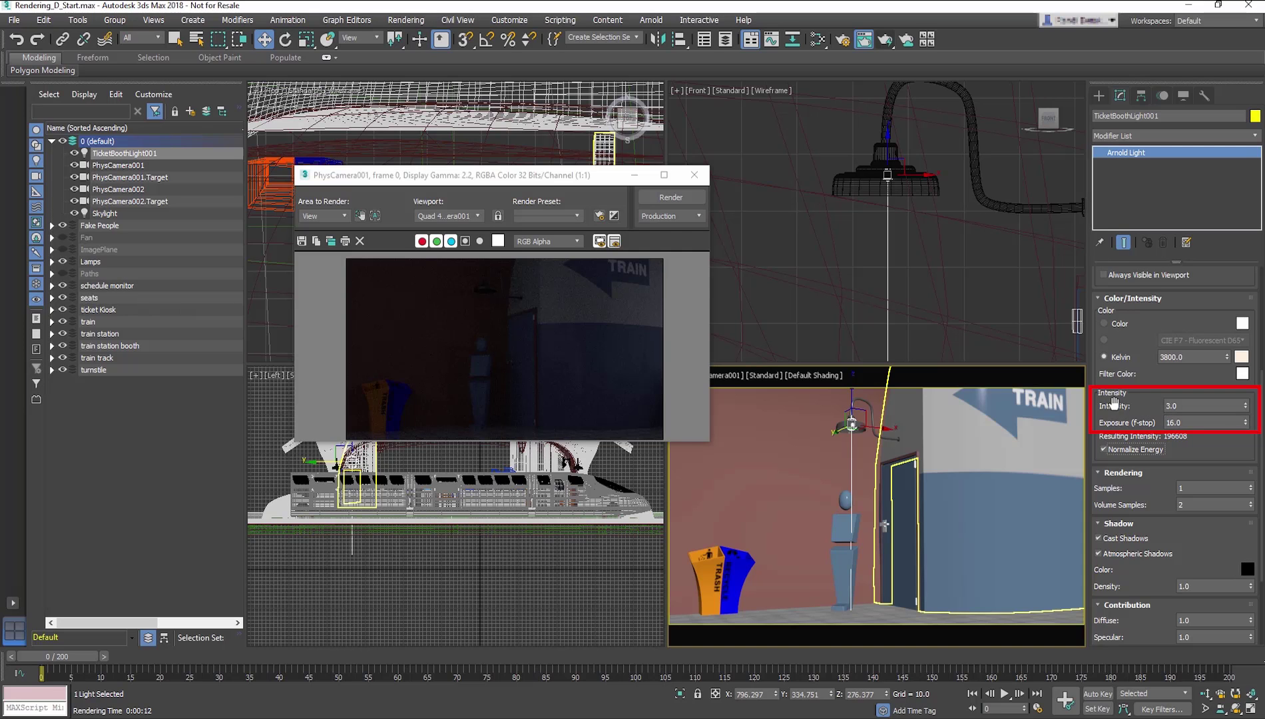
pyautogui.click(670, 198)
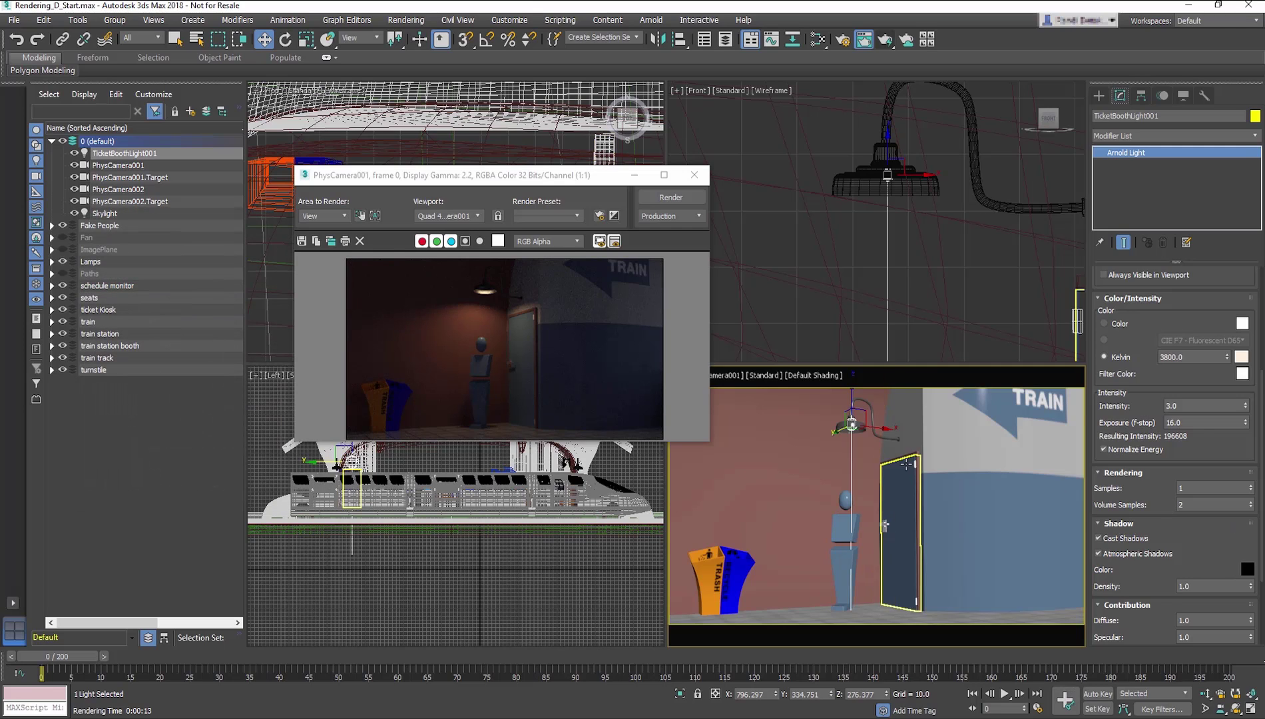
# - Set the light's rendering samples to 4 and render the camera view again
pyautogui.moveTo(1151, 486); pyautogui.dragTo(1154, 417)
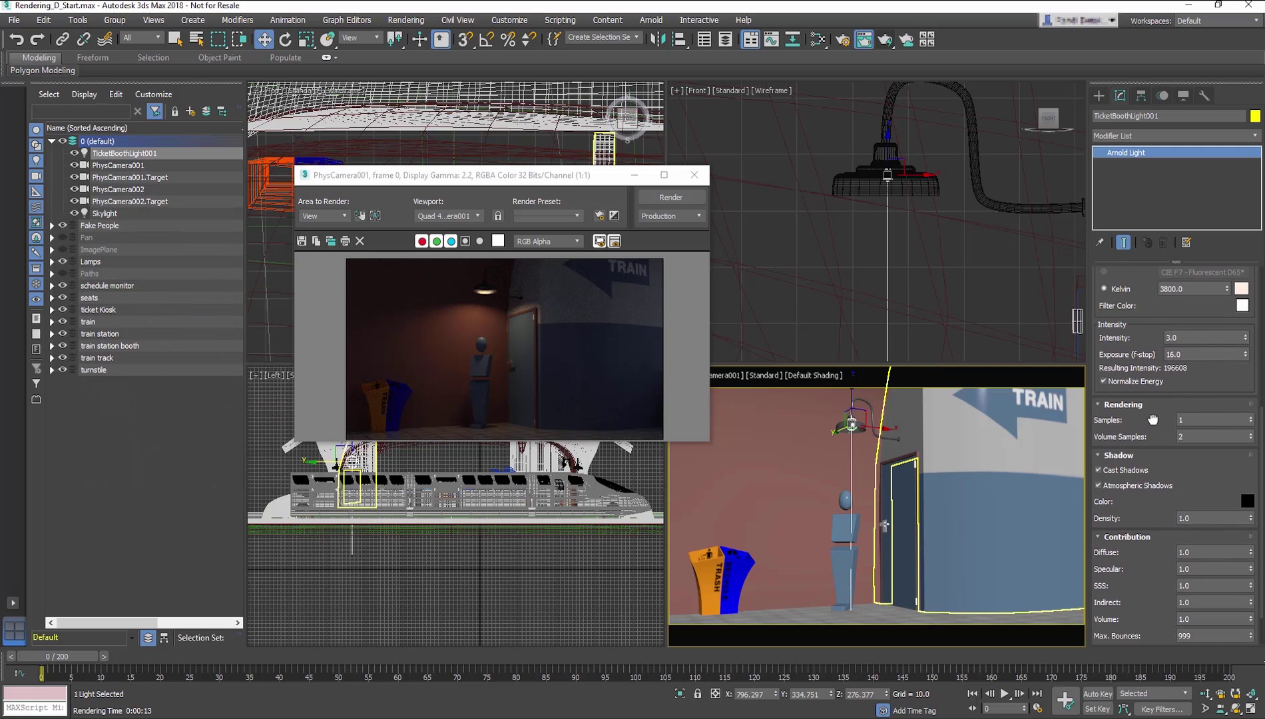
pyautogui.doubleClick(1199, 421)
pyautogui.write('4')
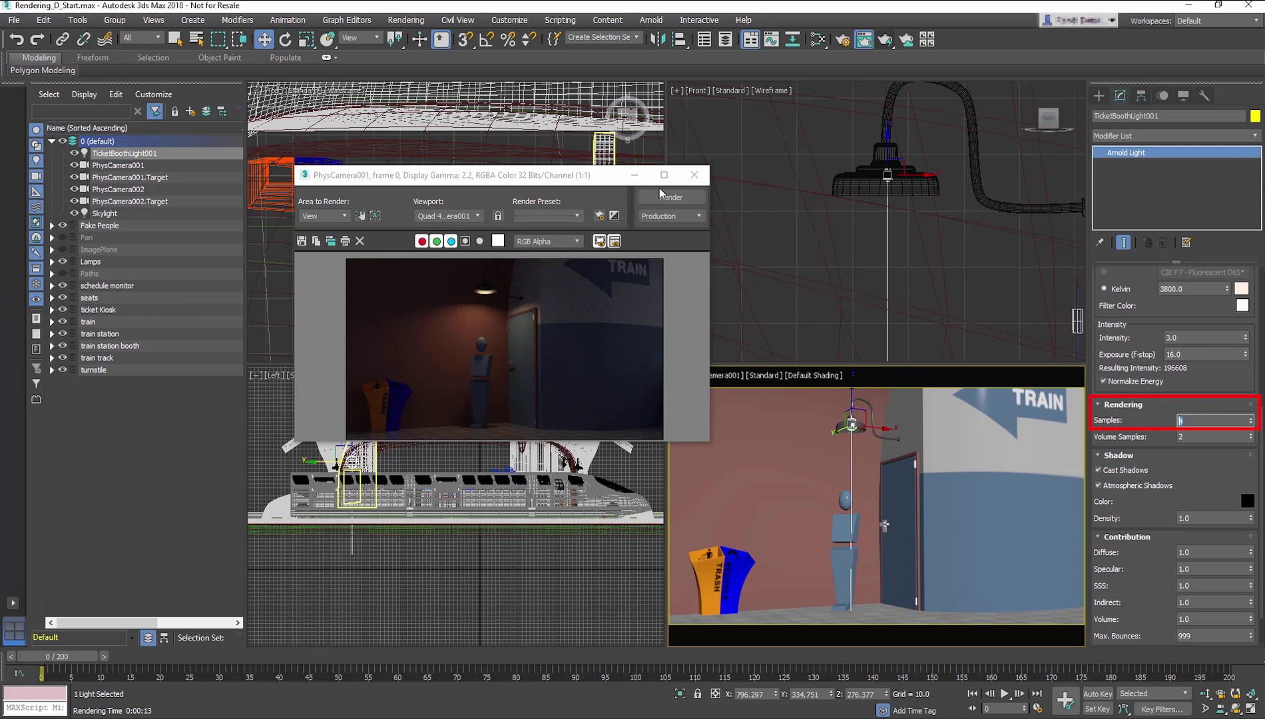
pyautogui.click(660, 200)
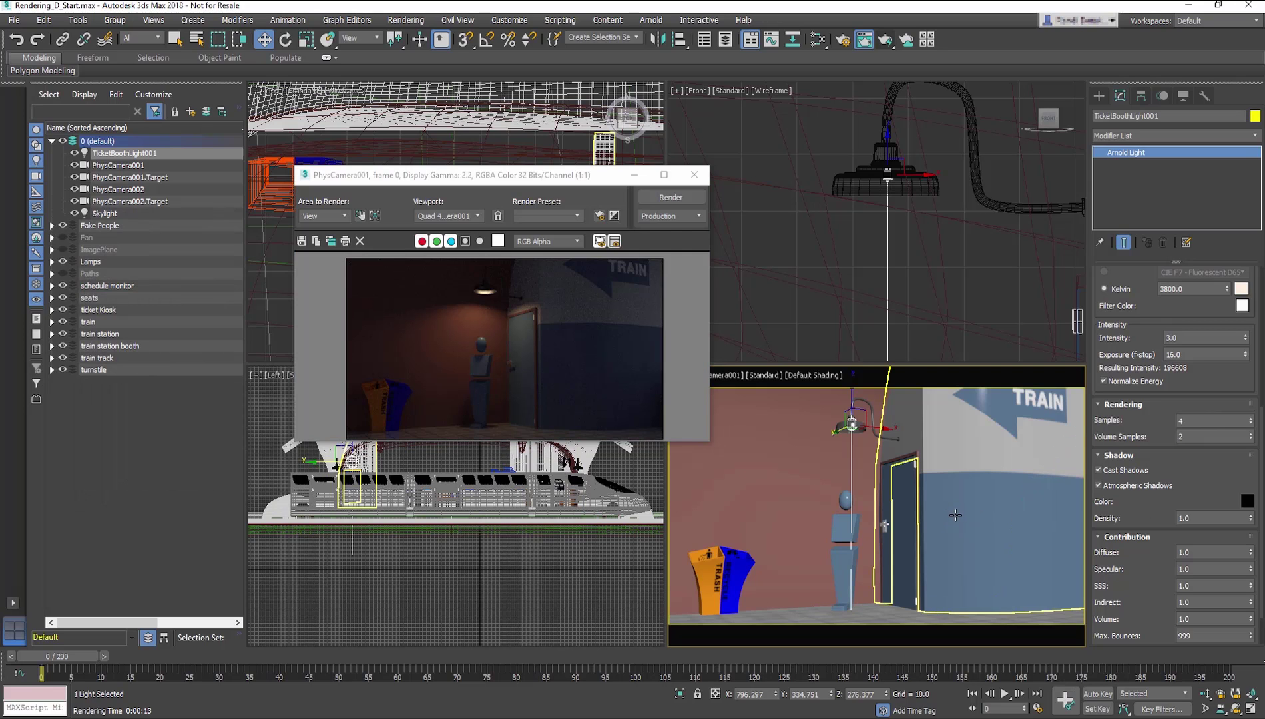
# - Close the rendered frame and switch the camera viewport to PhysCamera002
pyautogui.click(695, 175)
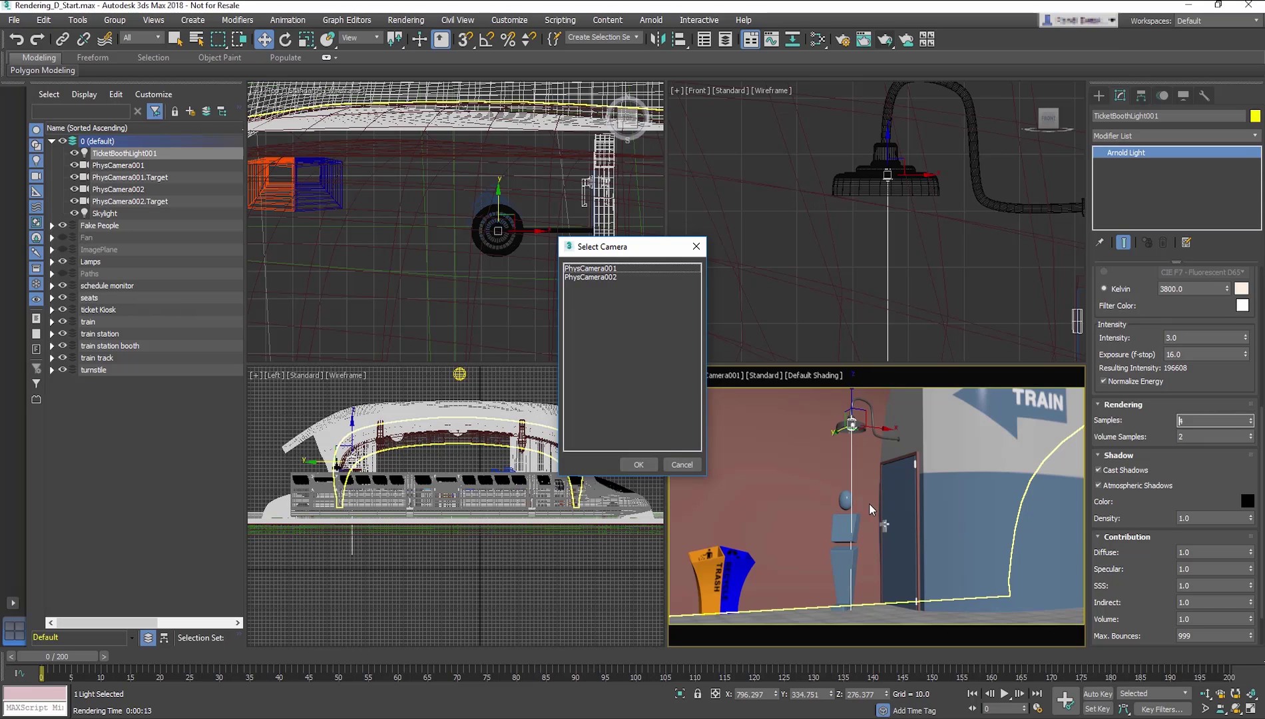
pyautogui.click(588, 277)
pyautogui.click(634, 464)
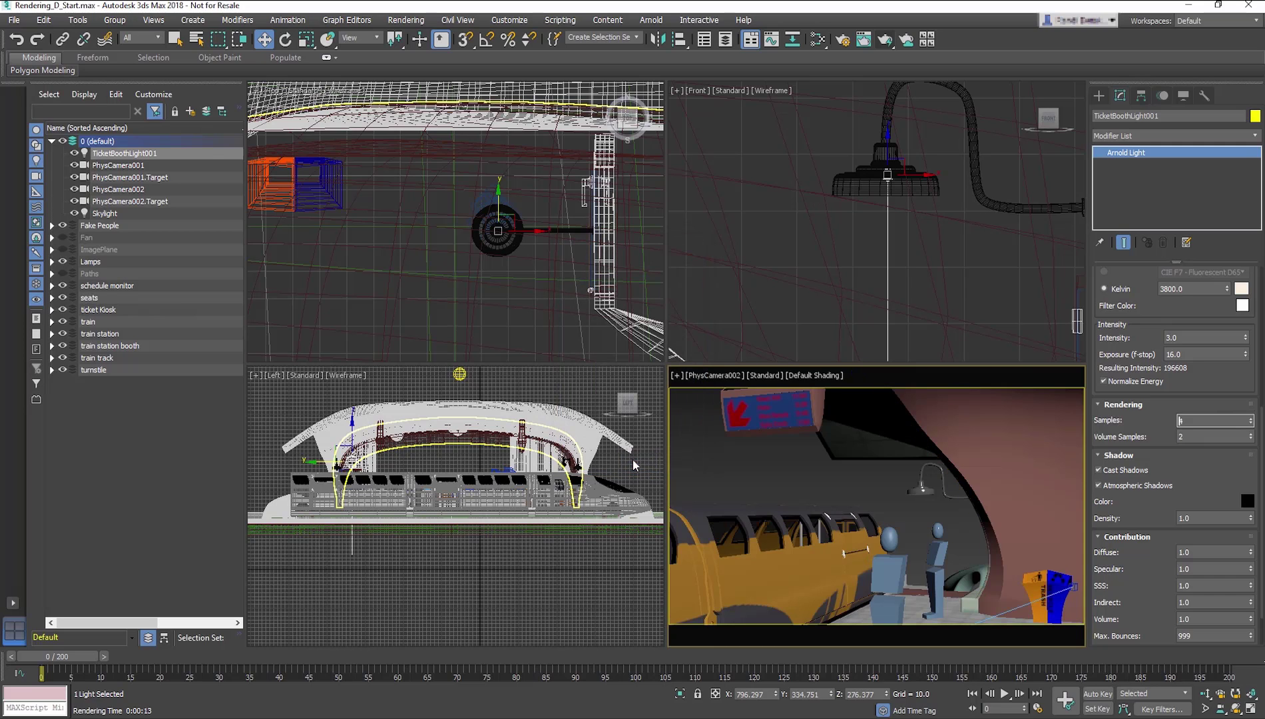
# - Clone TicketBoothLight001 as a copy toward the lamp near the train in the Top view, naming it TrainLampLight001
pyautogui.click(159, 413)
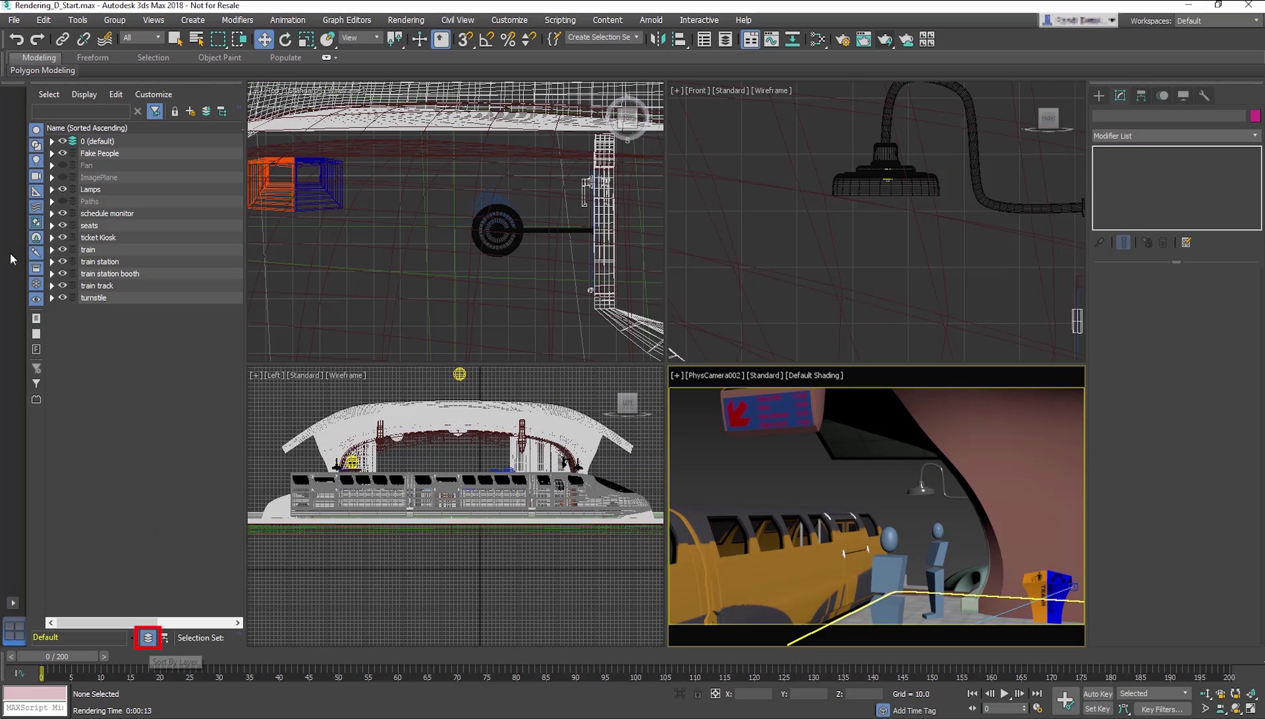
pyautogui.click(52, 141)
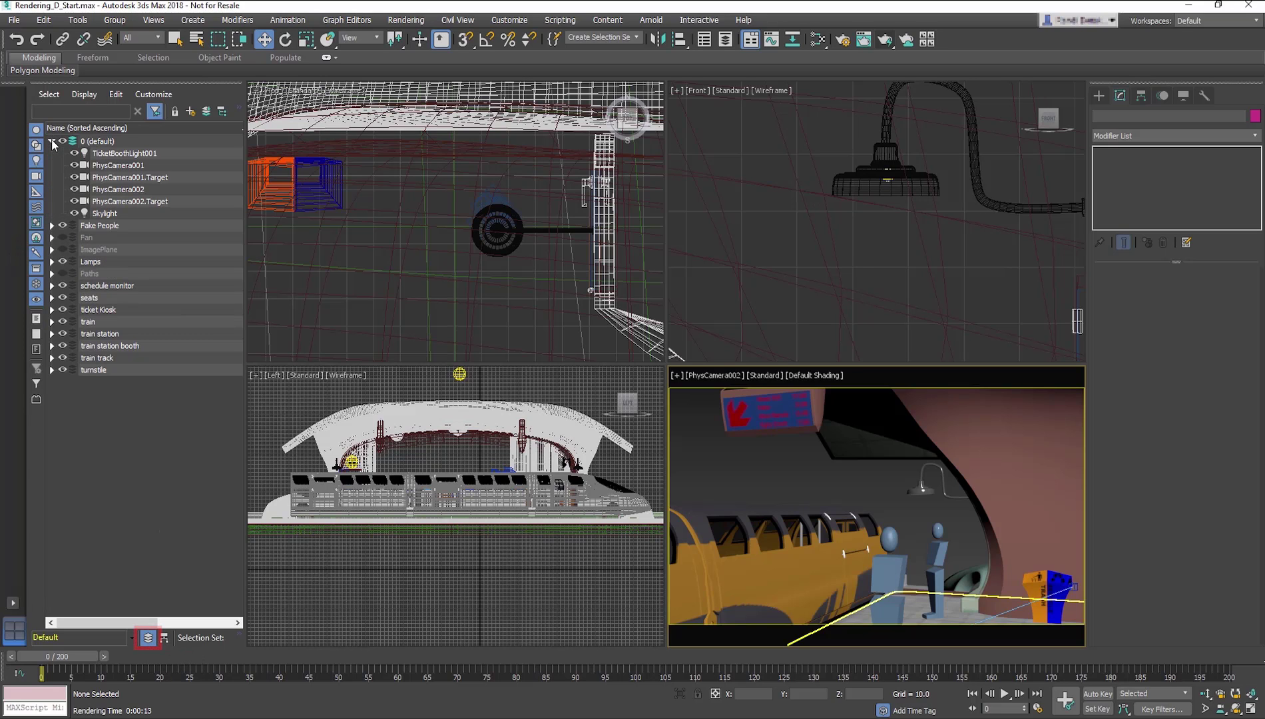
pyautogui.click(133, 154)
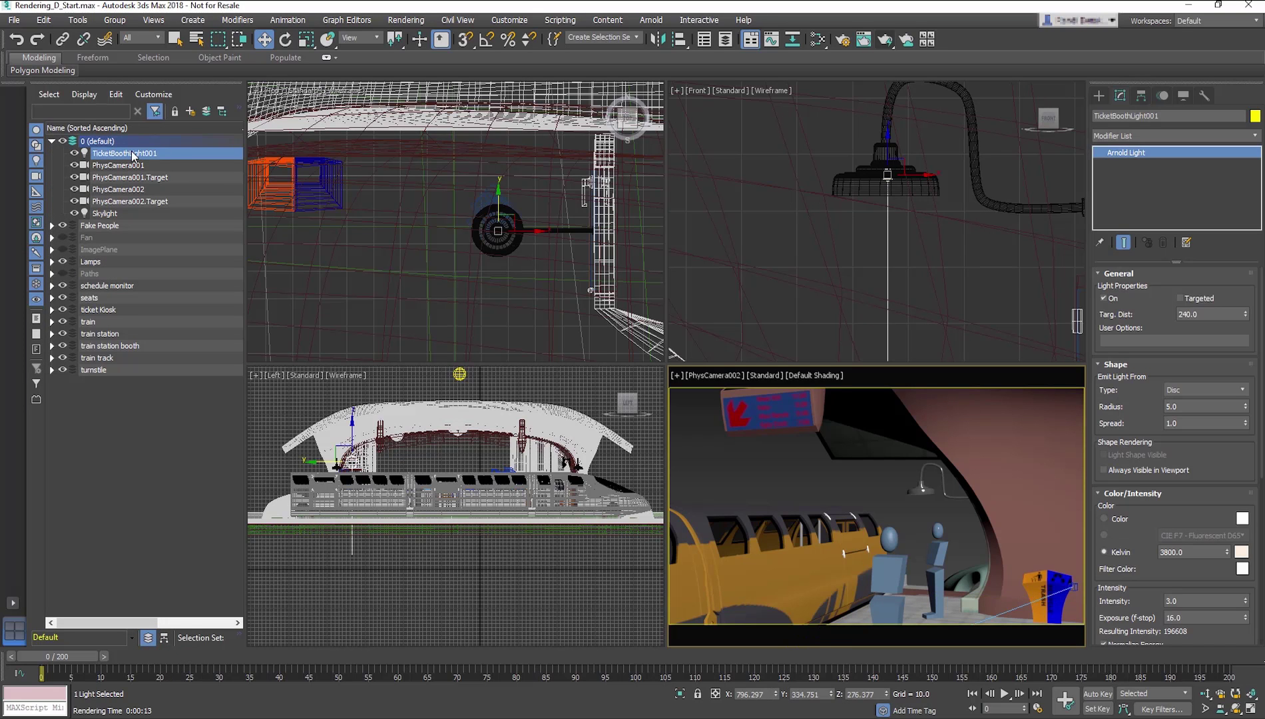
pyautogui.scroll(-3, 393, 302)
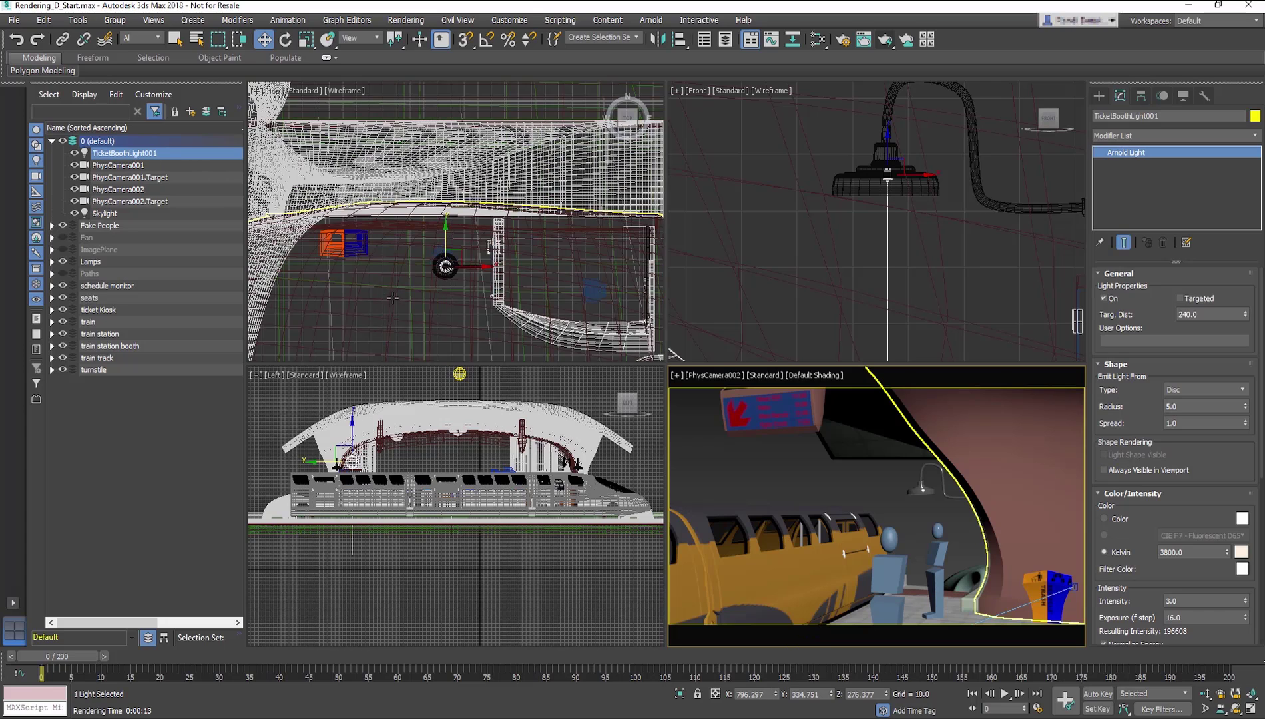
pyautogui.moveTo(393, 298); pyautogui.dragTo(537, 276, button='middle')
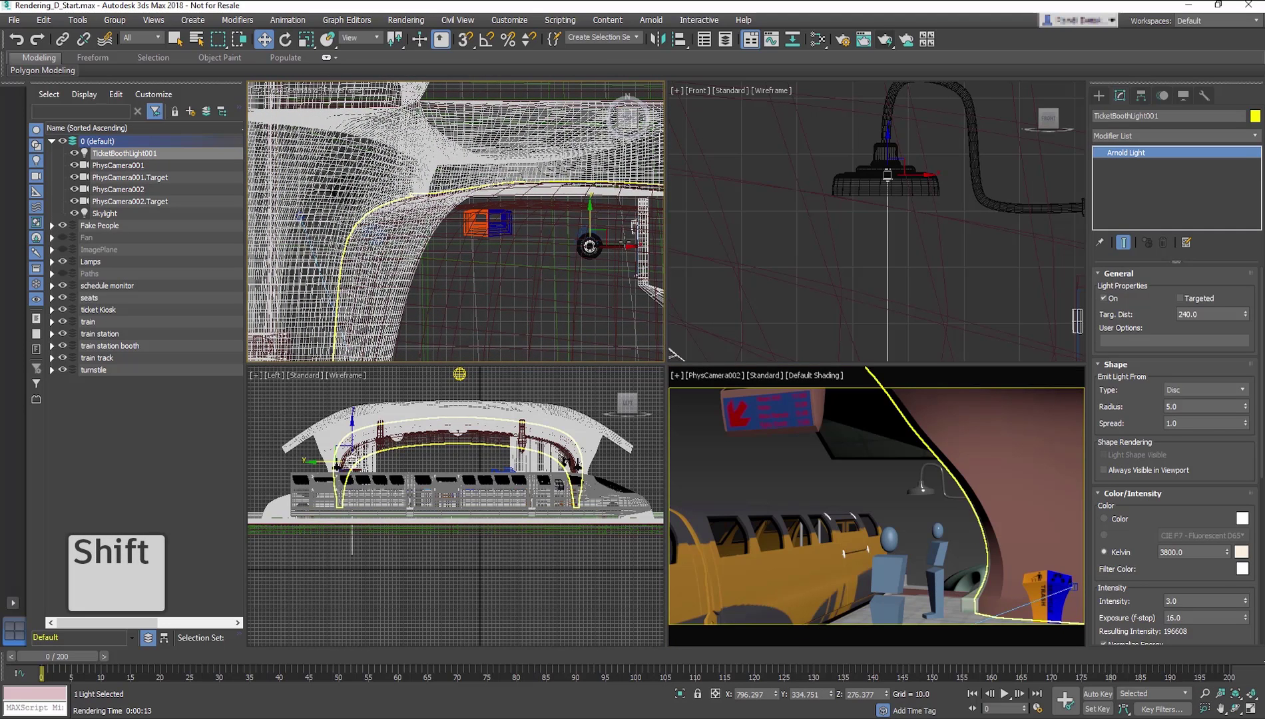
pyautogui.moveTo(626, 247)
pyautogui.keyDown('shift'); pyautogui.mouseDown()
pyautogui.moveTo(343, 249)
pyautogui.moveTo(401, 258)
pyautogui.mouseUp(); pyautogui.keyUp('shift')
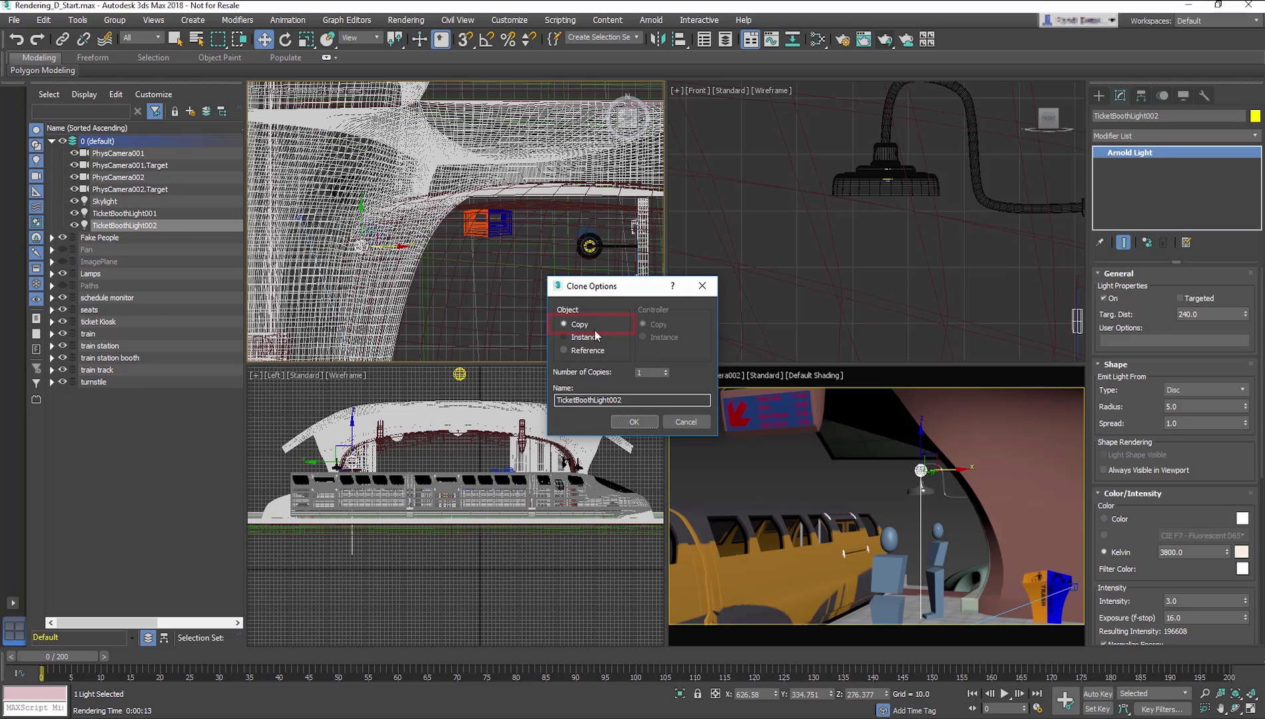
pyautogui.doubleClick(599, 400)
pyautogui.write('TrainLampLight001')
pyautogui.press('Return')
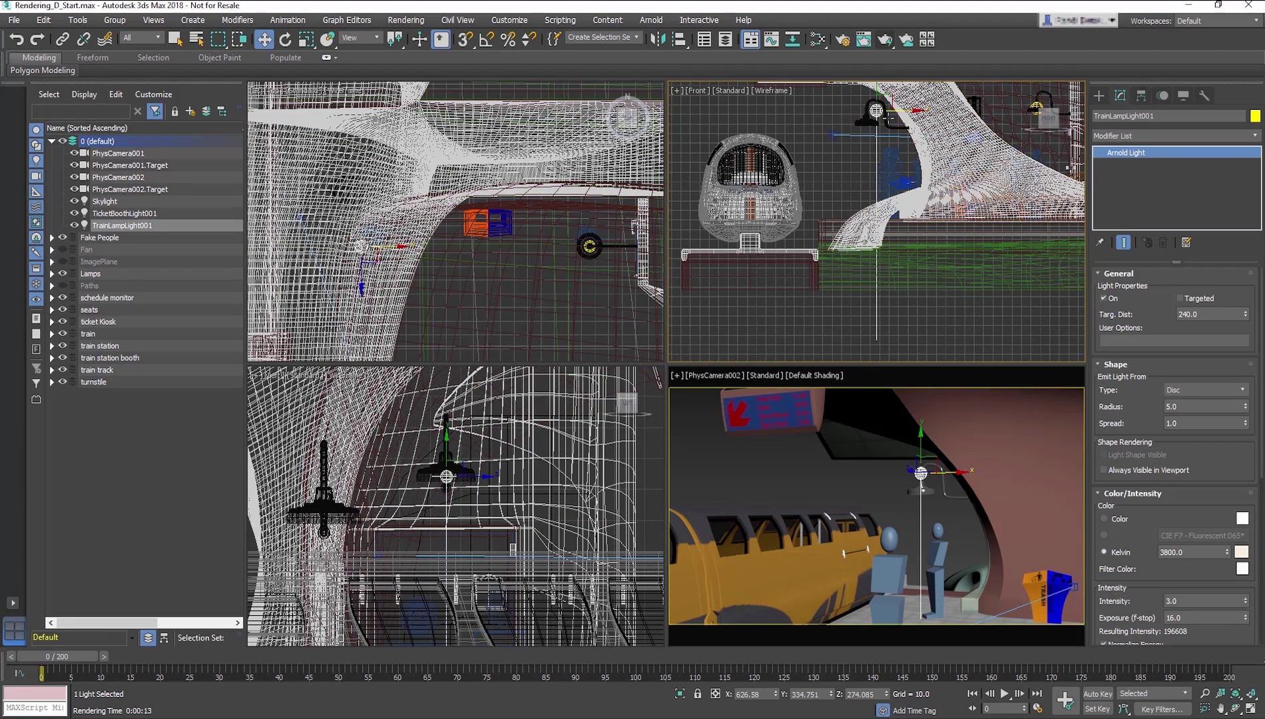
# - Move TrainLampLight001 in the Front view so it sits inside the head of the lamp near the train
pyautogui.moveTo(889, 106); pyautogui.dragTo(863, 210, button='middle')
pyautogui.scroll(5, 866, 227)
pyautogui.moveTo(857, 179); pyautogui.dragTo(802, 240)
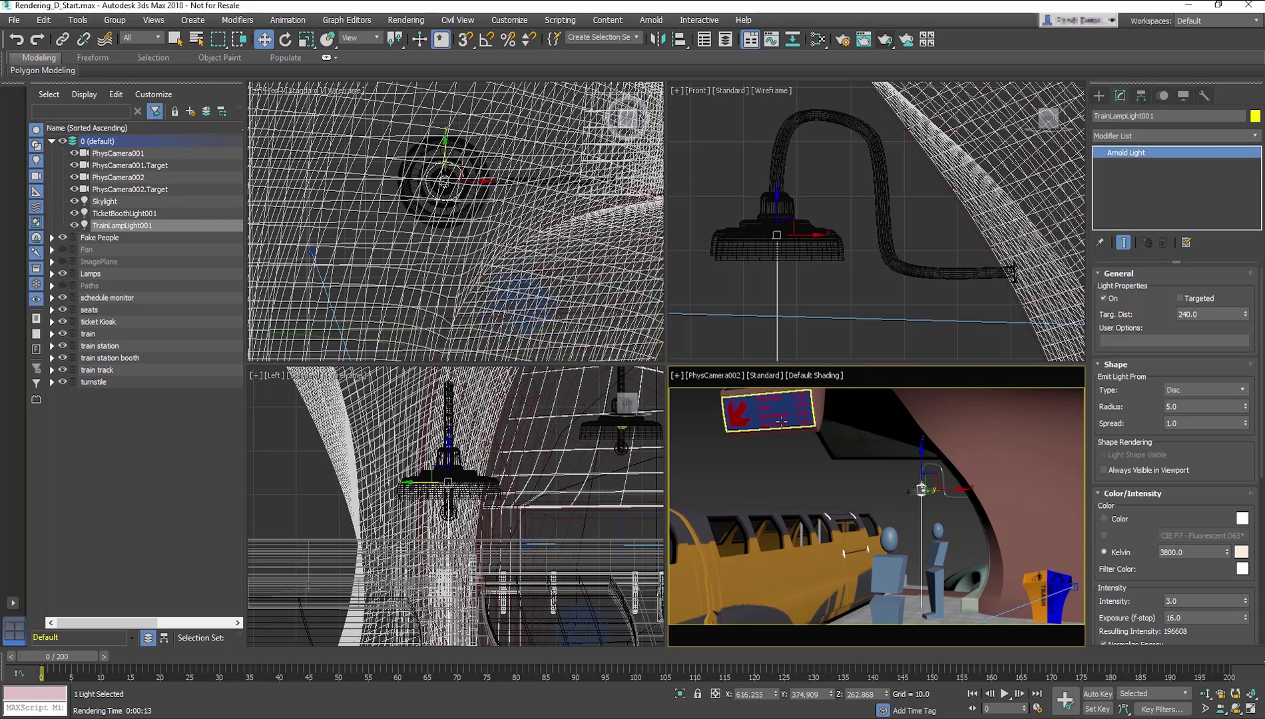
# - Open the Slate Material Editor and pick the material from the schedule monitor's screen in the PhysCamera002 view
pyautogui.click(818, 42)
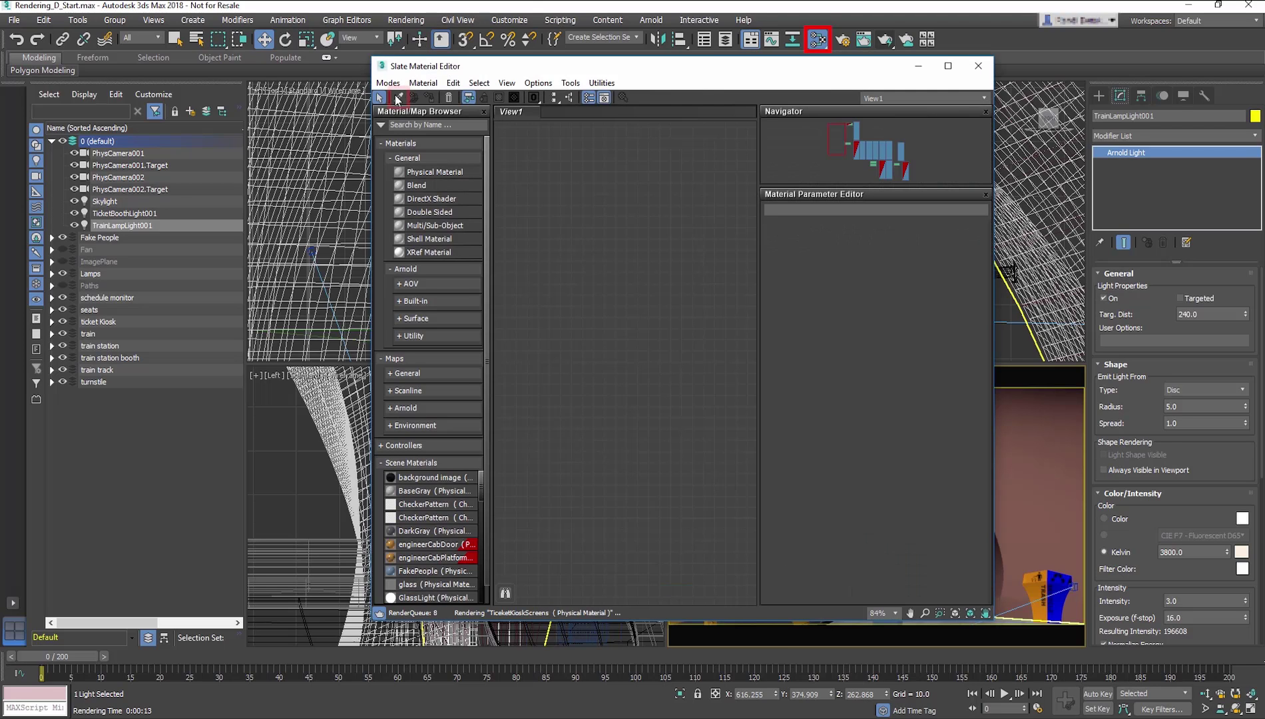
pyautogui.moveTo(540, 70); pyautogui.dragTo(199, 60)
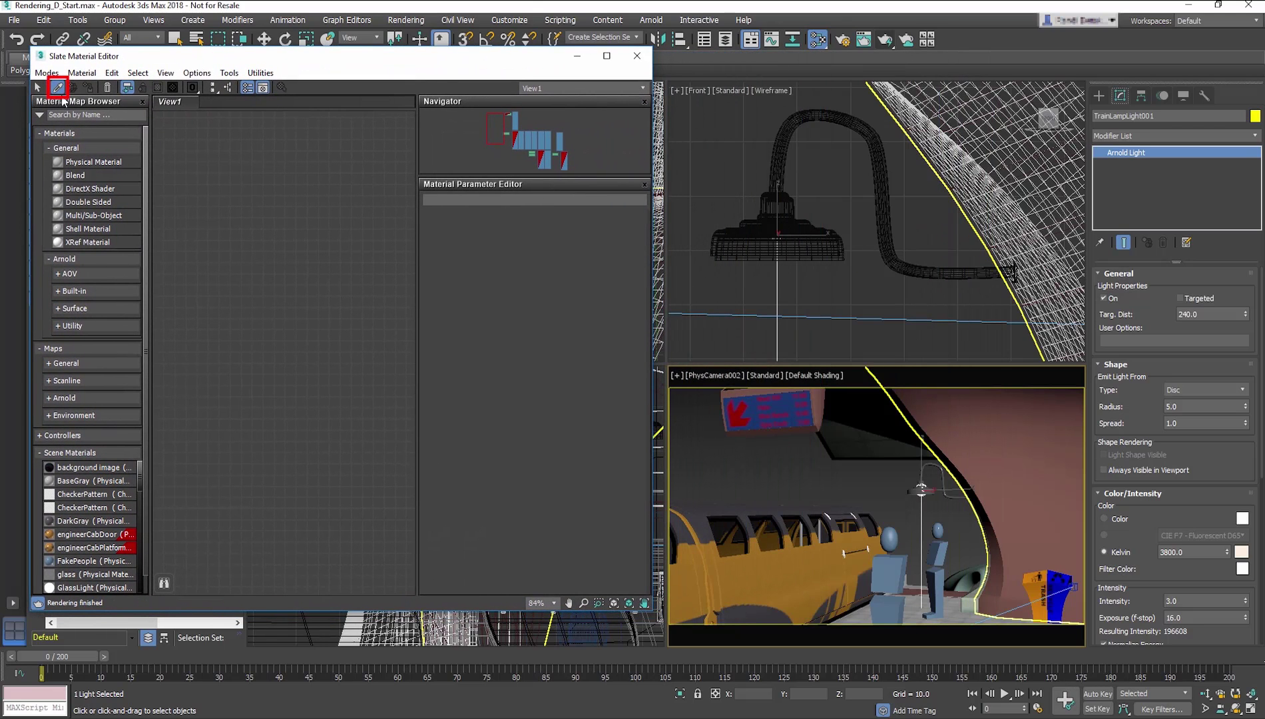
pyautogui.click(782, 407)
pyautogui.rightClick(785, 404)
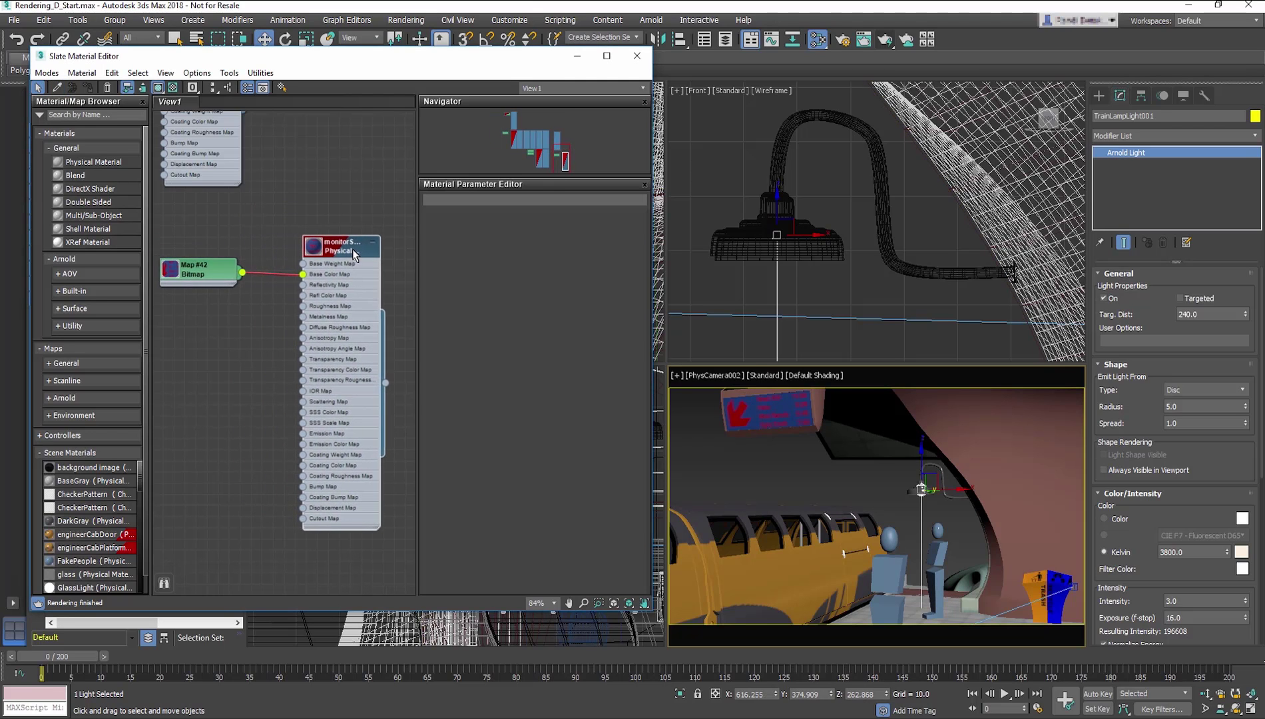
# - Show the monitorScreenL material's parameters and disconnect the bitmap from its Base Color Map
pyautogui.doubleClick(348, 253)
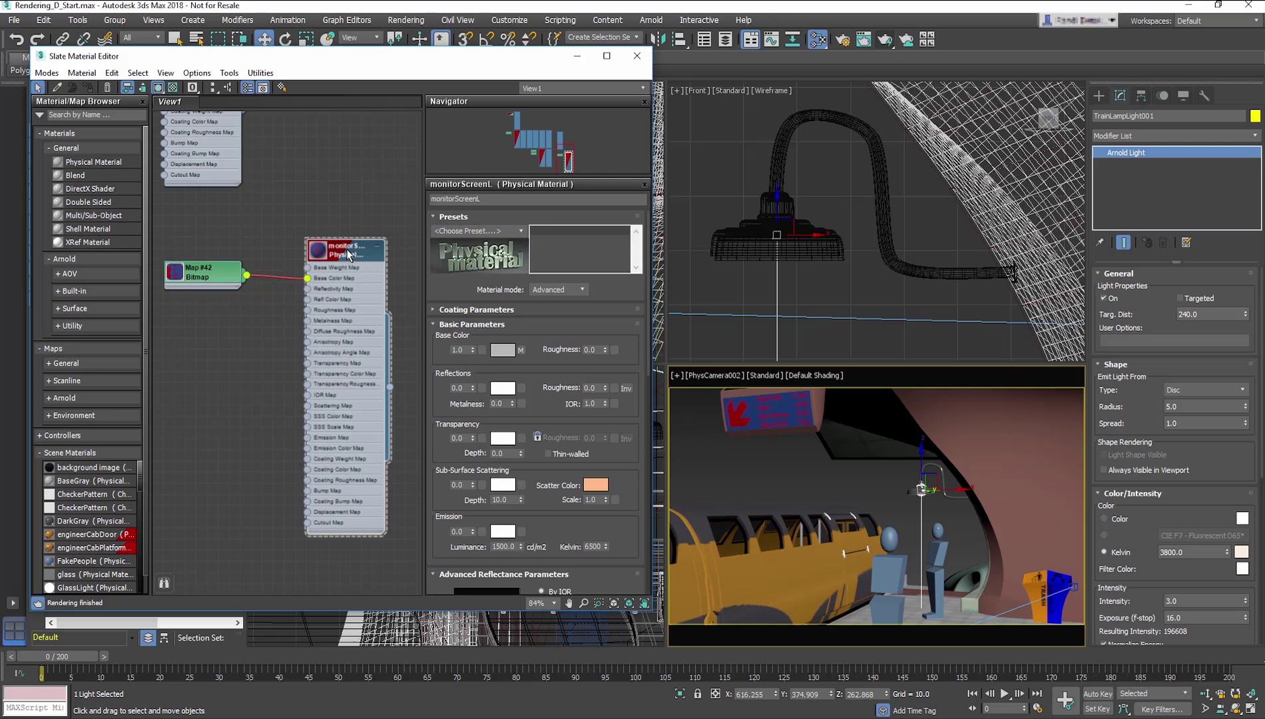
pyautogui.click(272, 279)
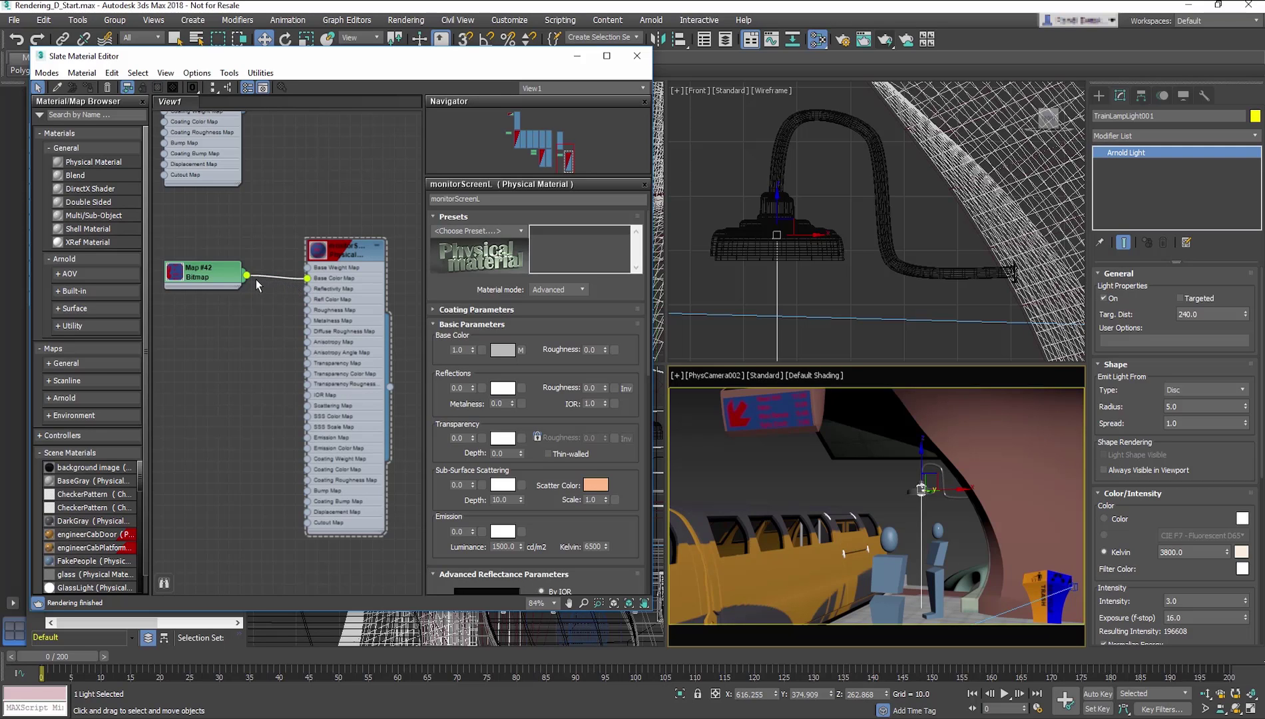
pyautogui.press('Delete')
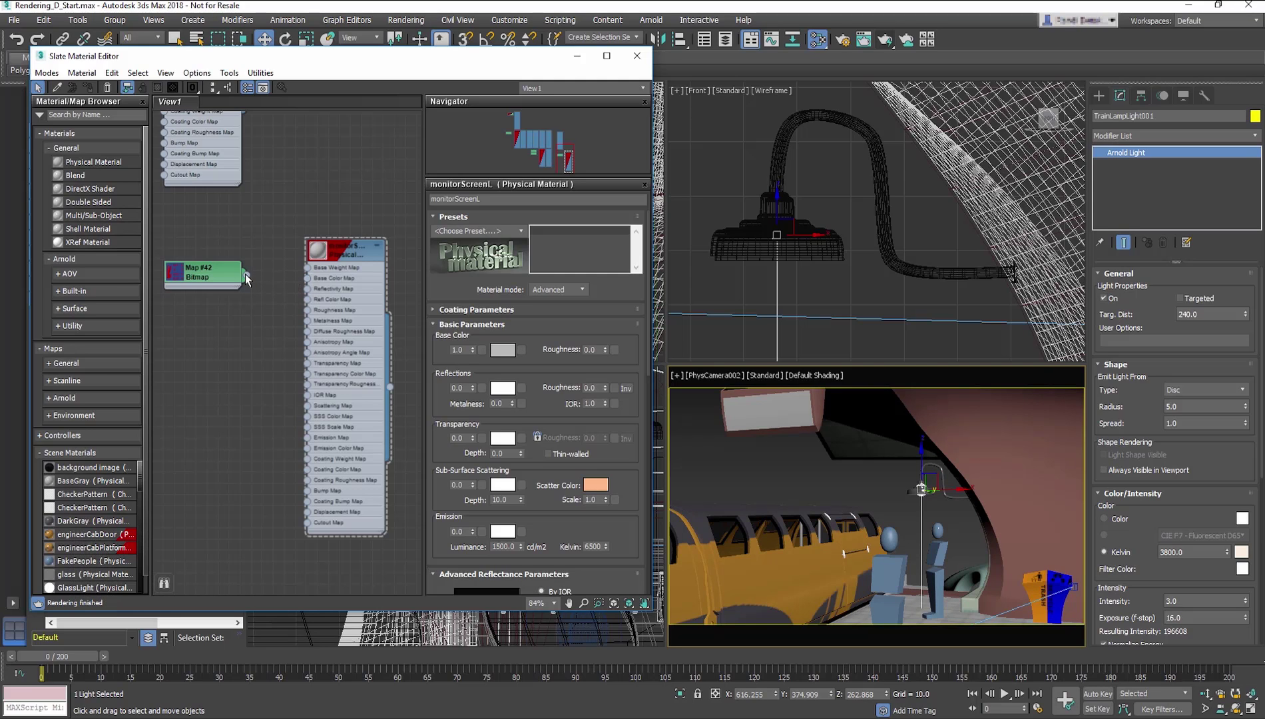
# - Connect the Map #42 bitmap to monitorScreenL's Emission Color Map and set the material's base color to black
pyautogui.moveTo(248, 275); pyautogui.dragTo(249, 289)
pyautogui.moveTo(252, 338)
pyautogui.mouseDown()
pyautogui.moveTo(267, 404)
pyautogui.moveTo(308, 455)
pyautogui.mouseUp()
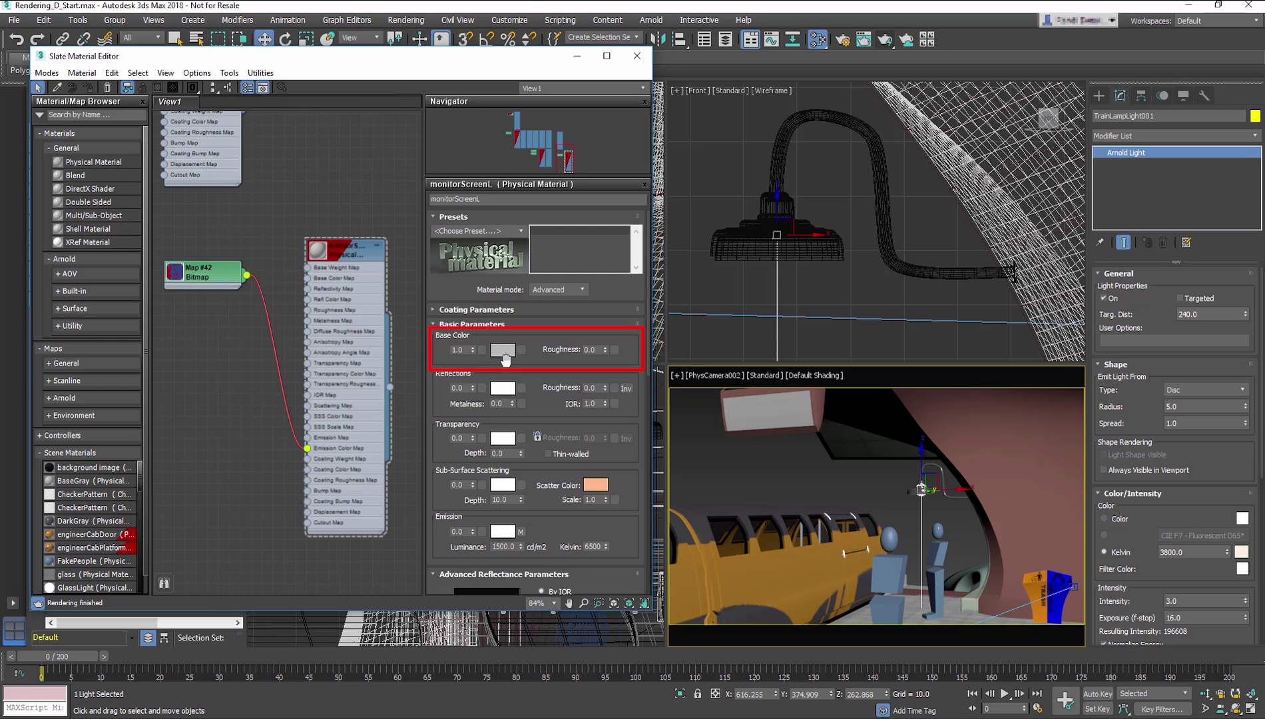
pyautogui.click(503, 351)
pyautogui.moveTo(384, 356); pyautogui.dragTo(338, 358)
pyautogui.click(426, 401)
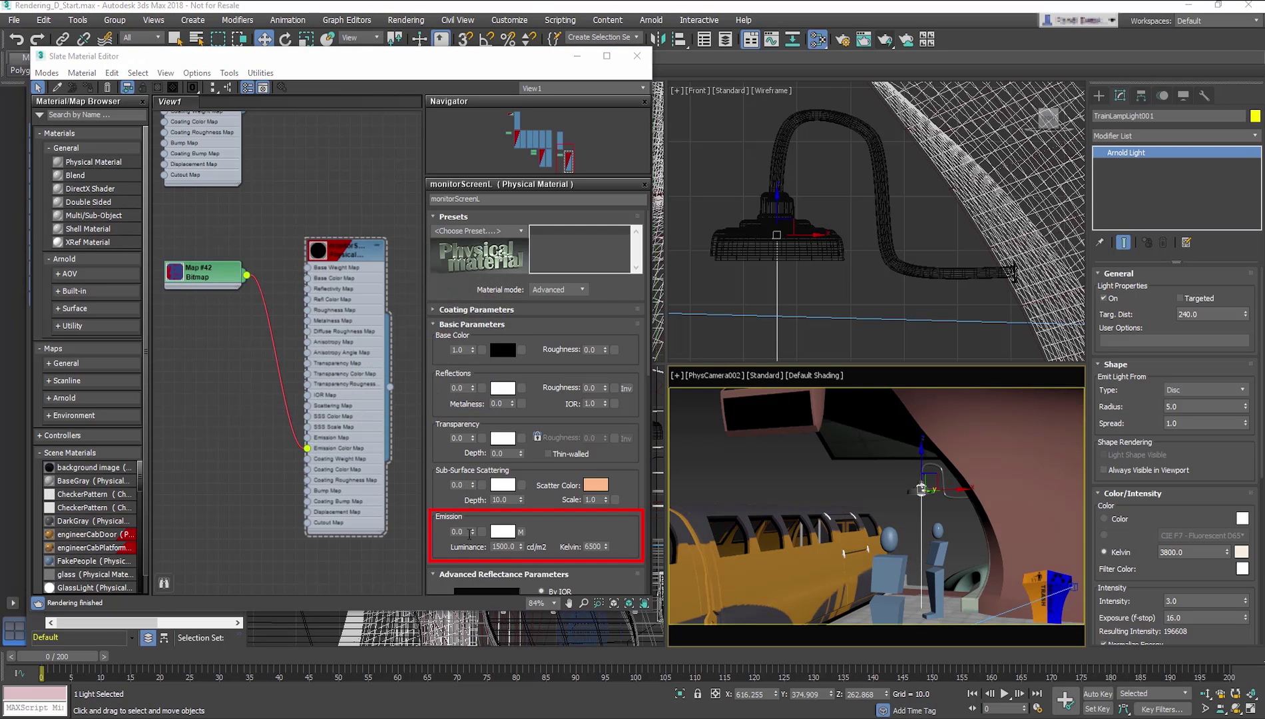
# - Set the monitorScreenL material's emission weight to 1.0 and its luminance to 10000 cd/m2
pyautogui.click(455, 532)
pyautogui.write('1')
pyautogui.press('Return')
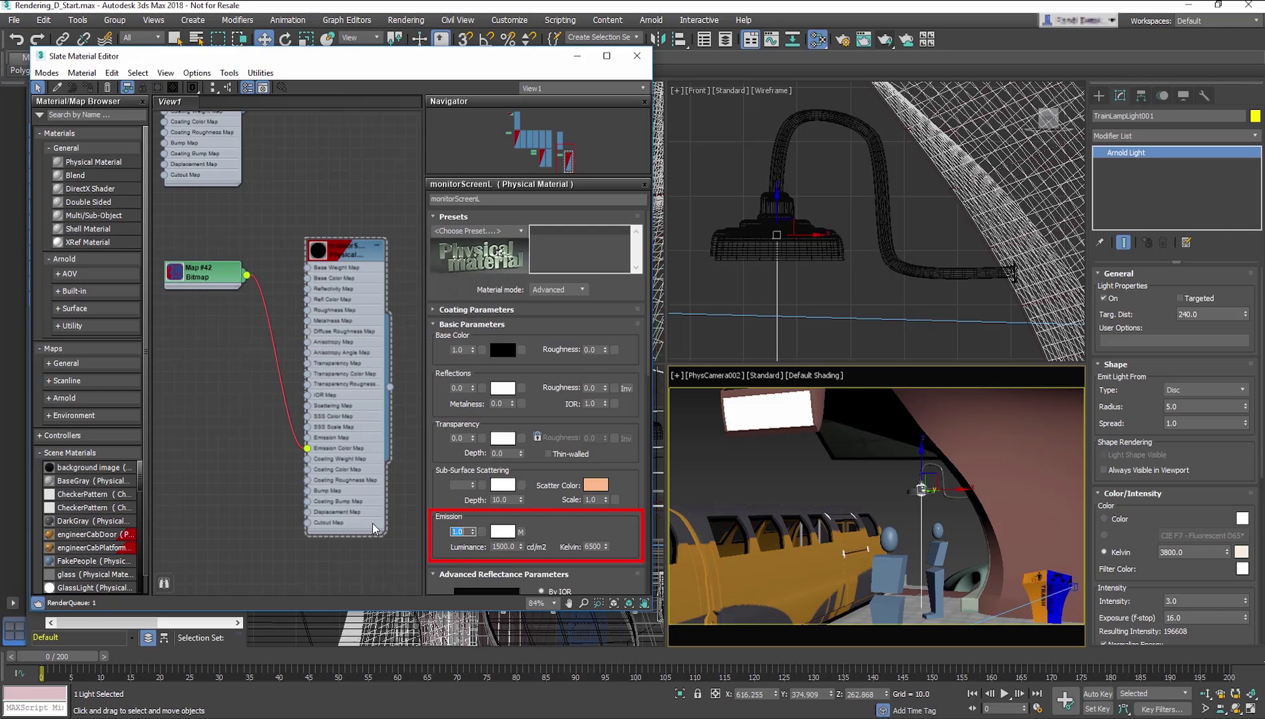
pyautogui.click(506, 547)
pyautogui.write('10000')
pyautogui.press('Return')
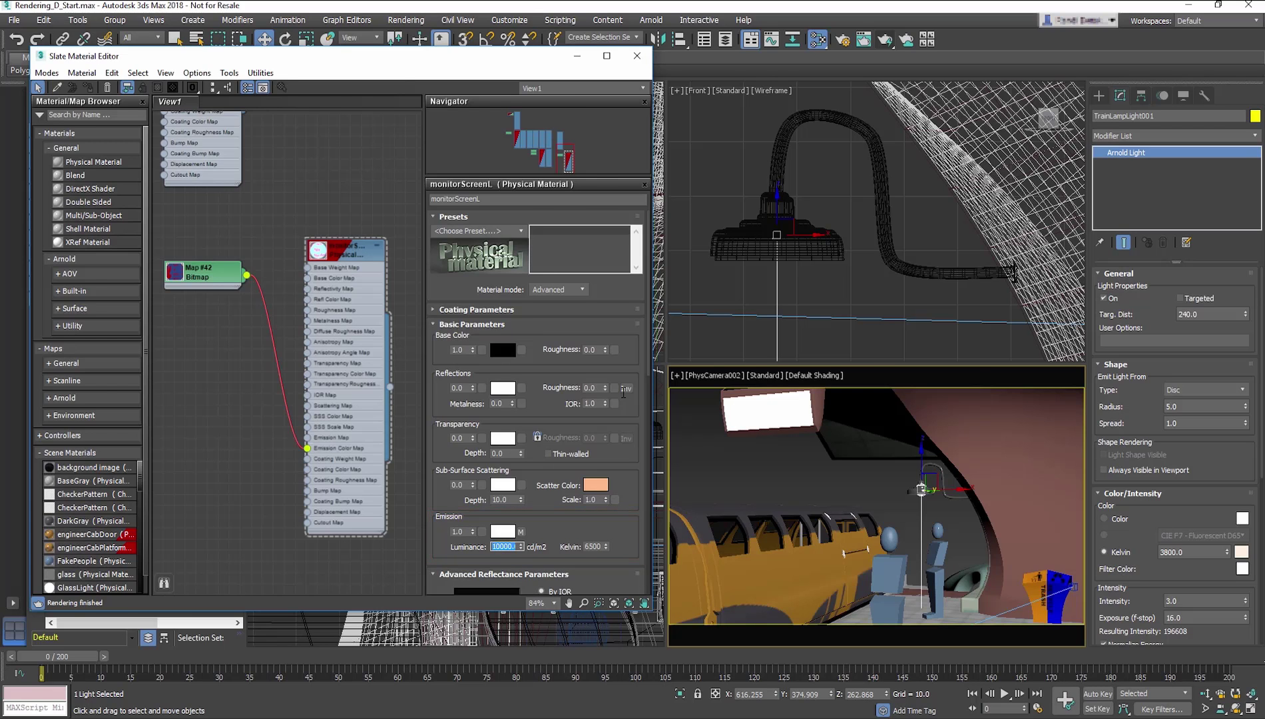
# - Close the Slate Material Editor and render the PhysCamera002 view
pyautogui.click(638, 56)
pyautogui.click(885, 40)
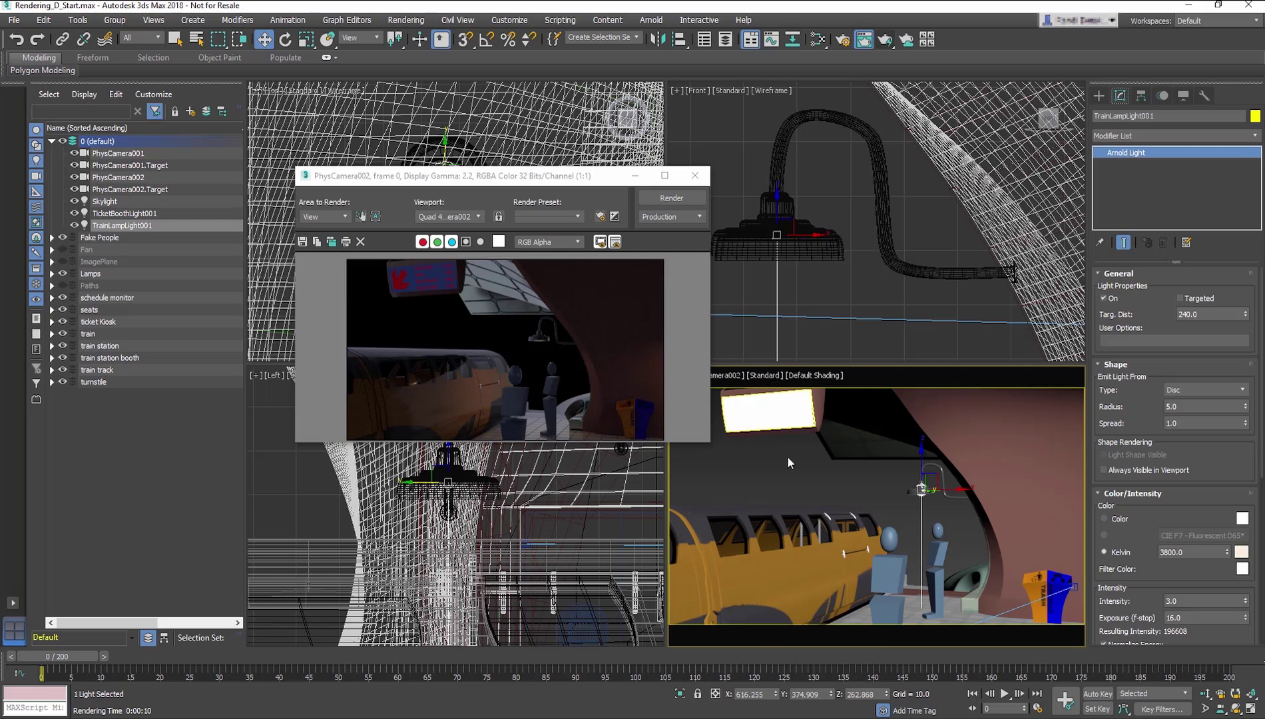
# - Close the rendered frame and isolate the train's passenger cab hull, passengerCabHull_GEO_002
pyautogui.click(781, 575)
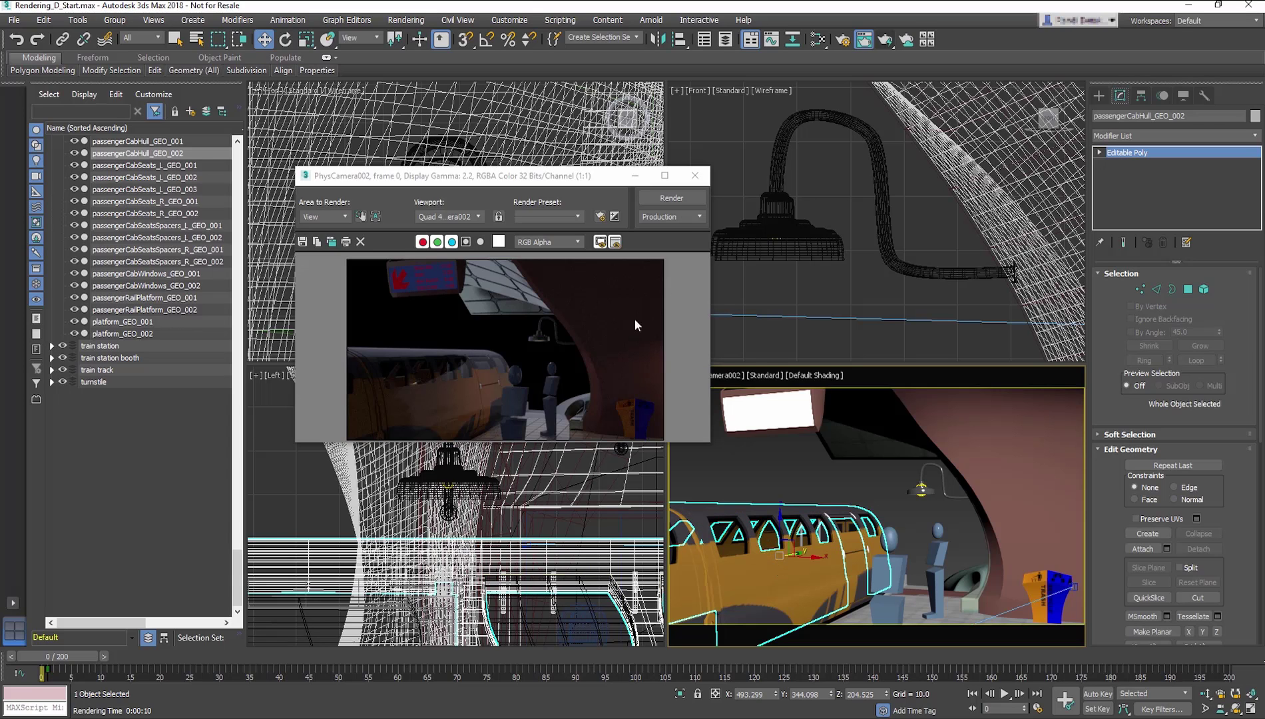
pyautogui.click(696, 176)
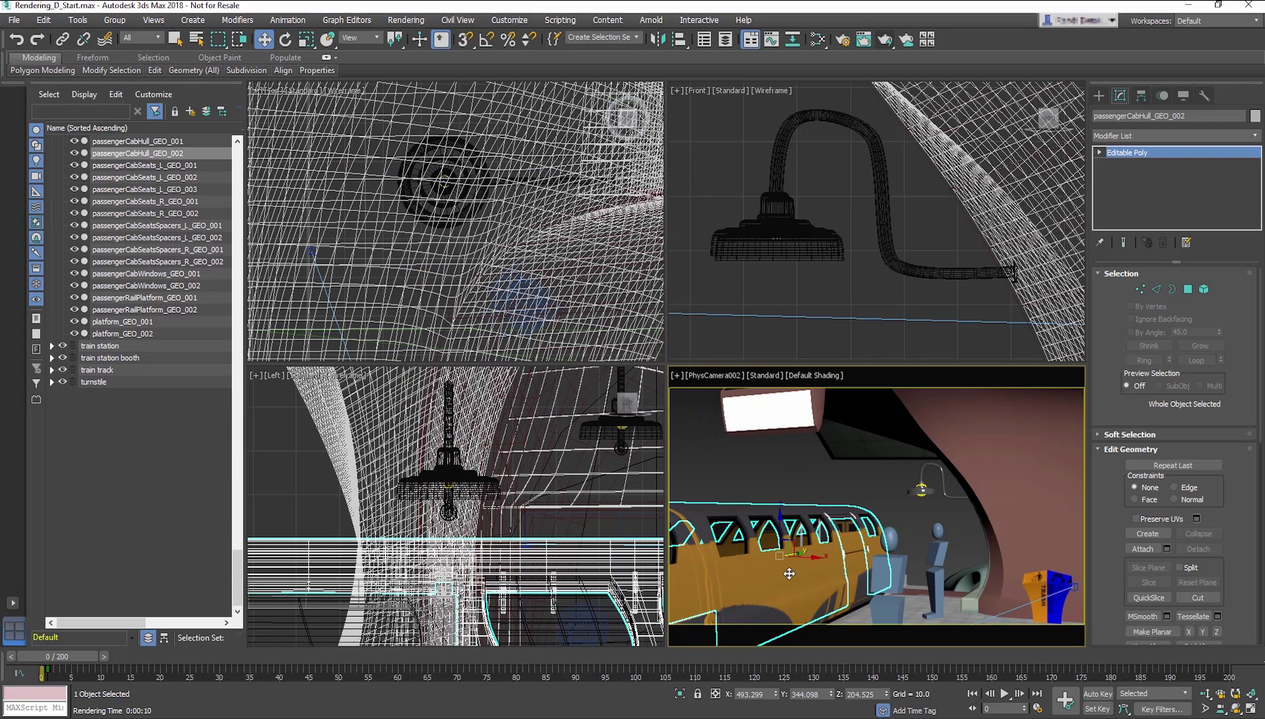
pyautogui.rightClick(790, 573)
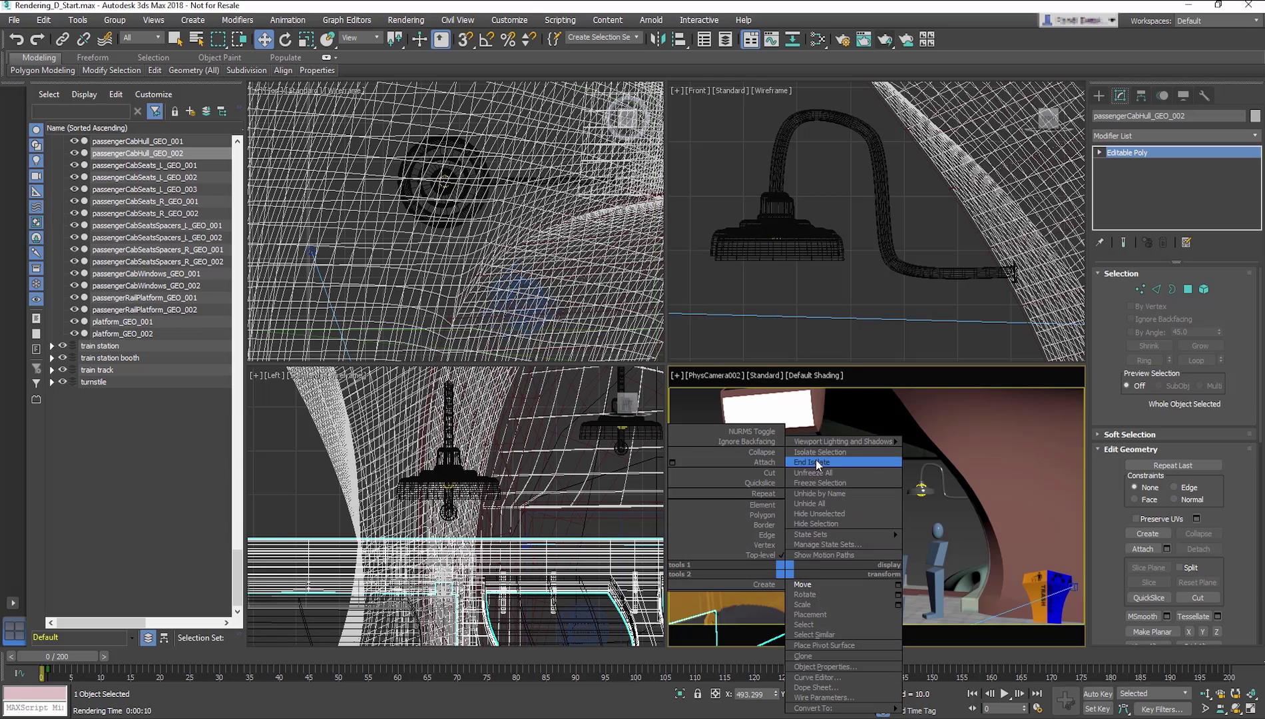
pyautogui.click(818, 453)
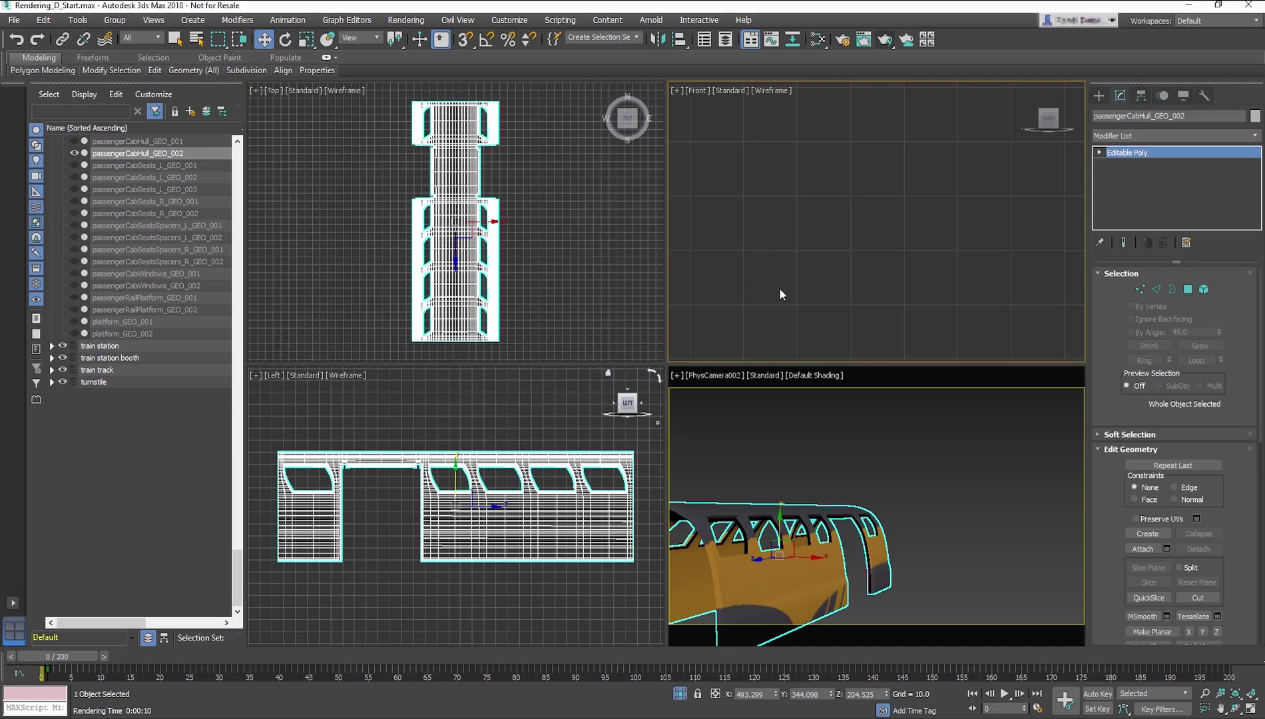
# - Create an Arnold light at the middle of the cab hull in the Top view and raise it to just below the hull's roof
pyautogui.click(1102, 95)
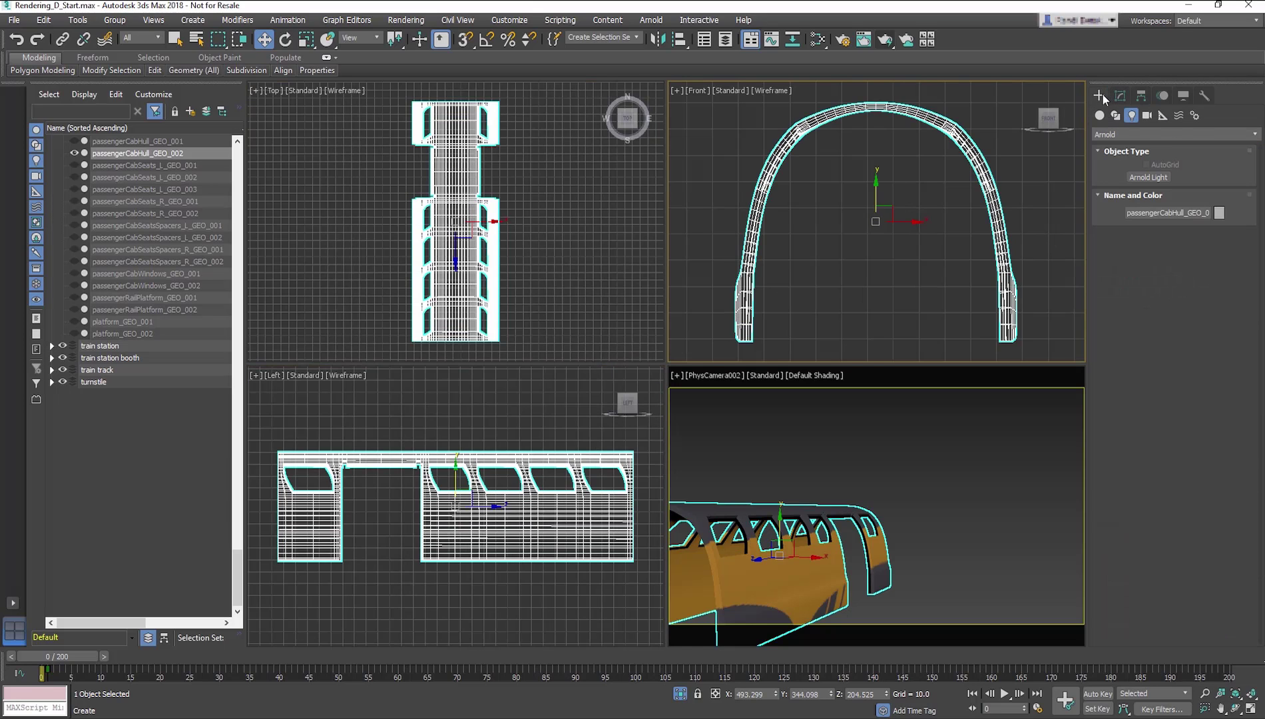
pyautogui.click(1154, 176)
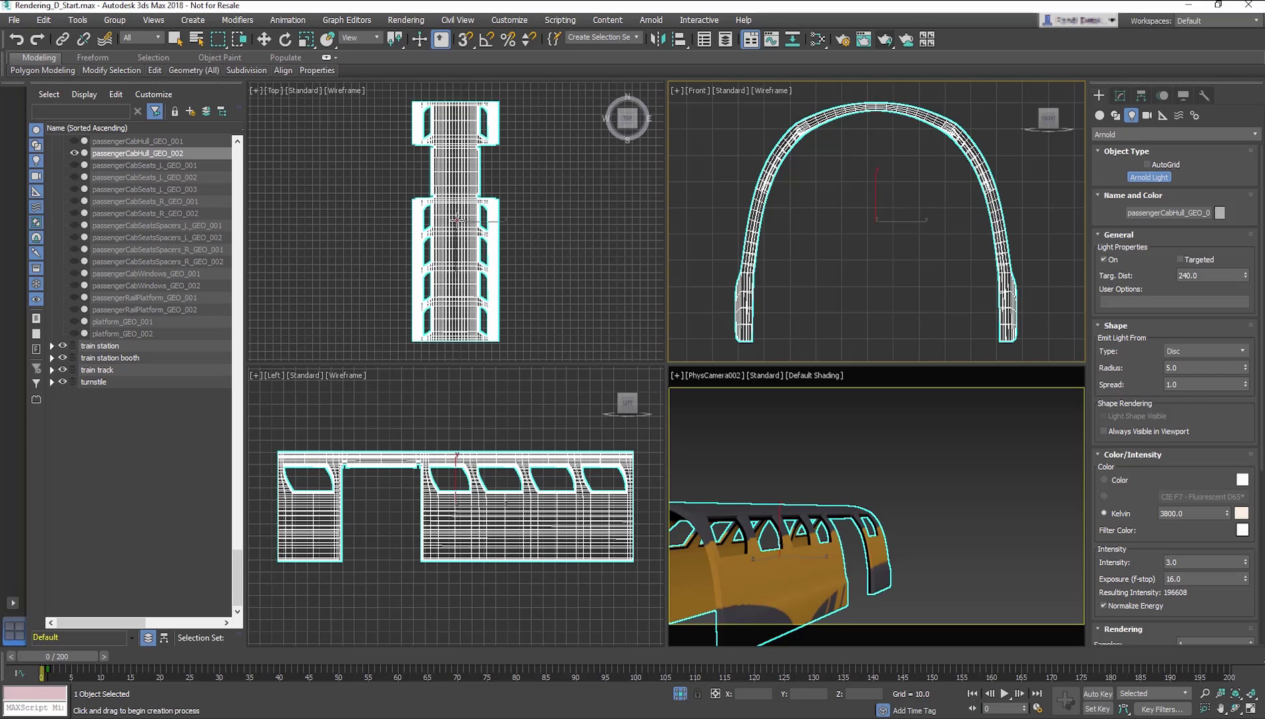
pyautogui.click(458, 219)
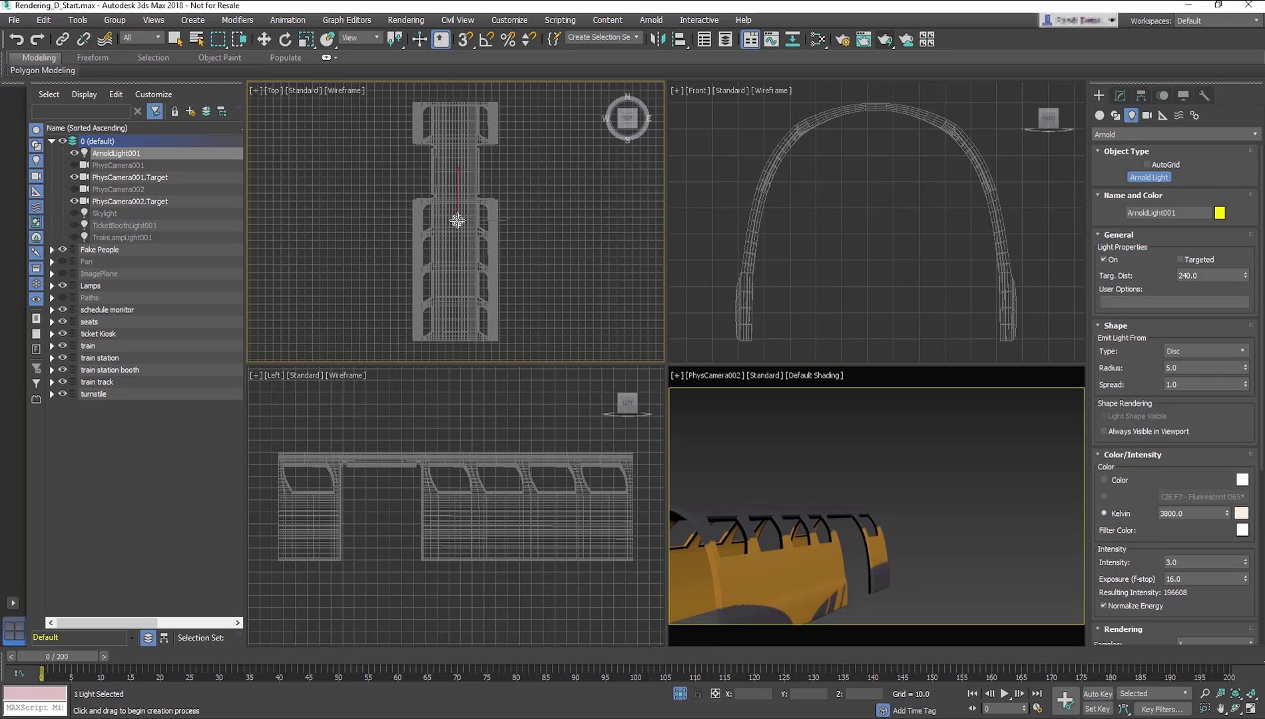
pyautogui.scroll(-4, 497, 425)
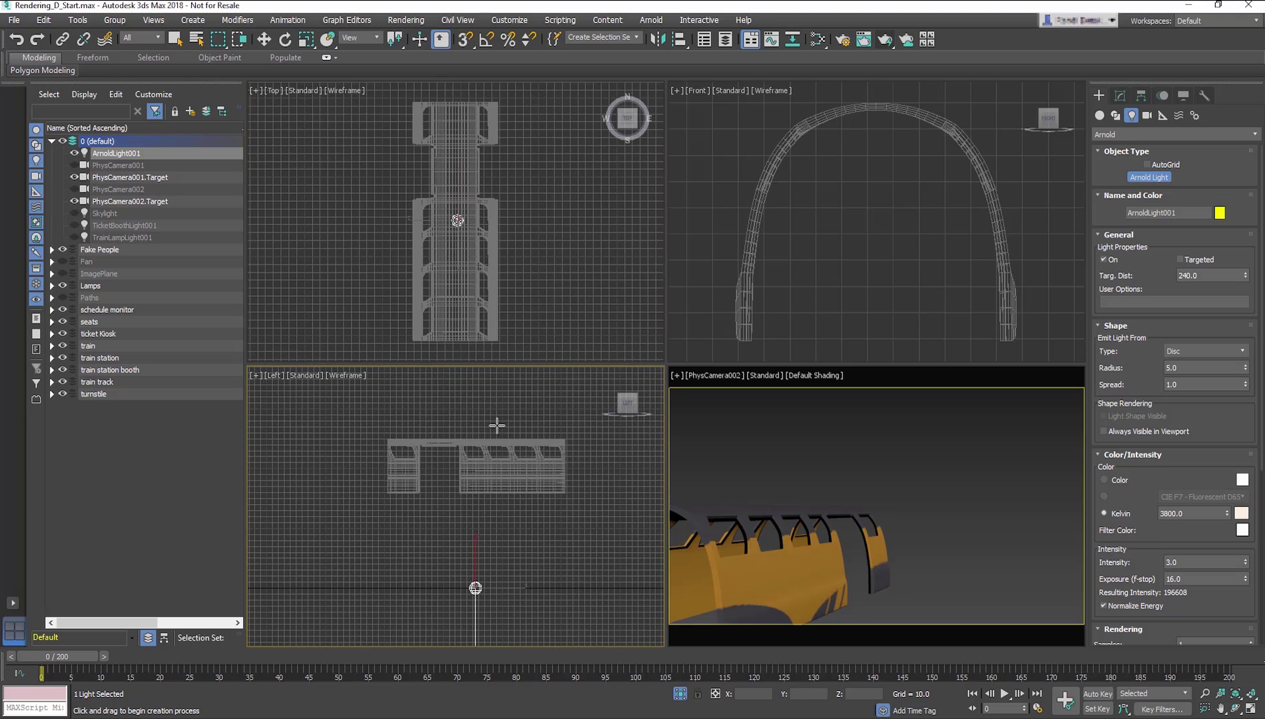
pyautogui.moveTo(497, 425); pyautogui.dragTo(455, 423, button='middle')
pyautogui.press('w')
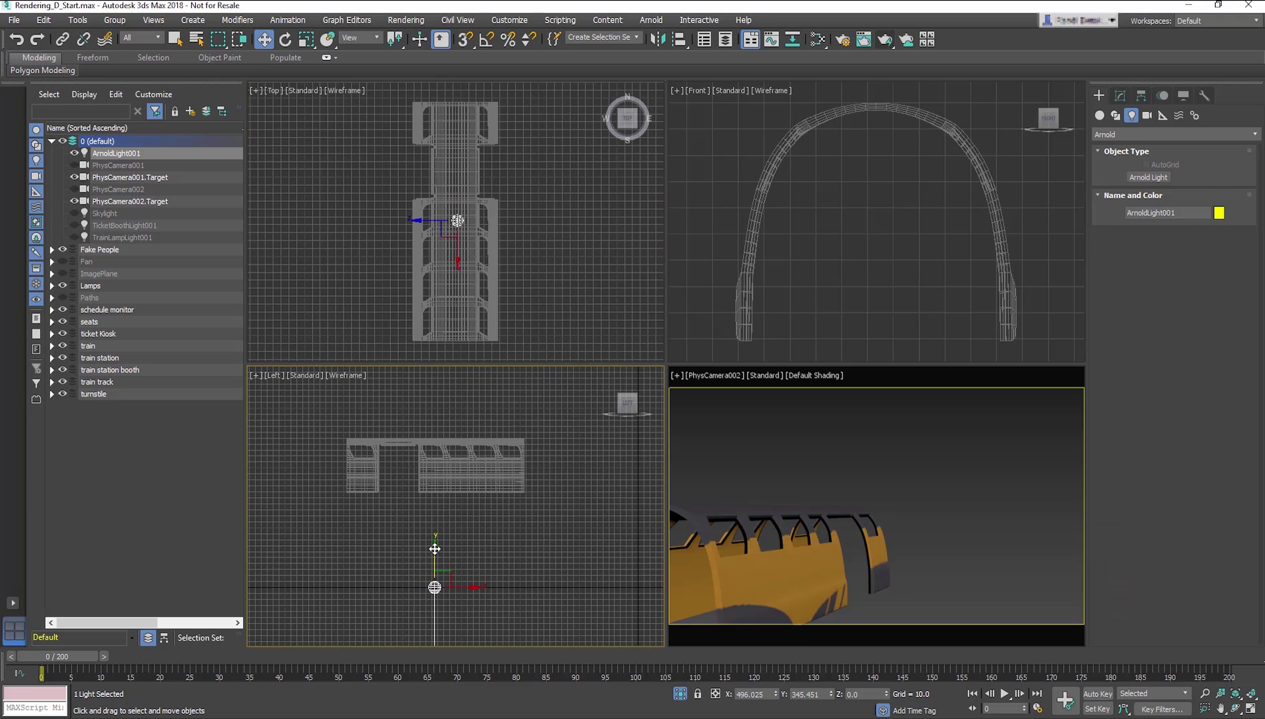
pyautogui.moveTo(435, 547); pyautogui.dragTo(425, 411)
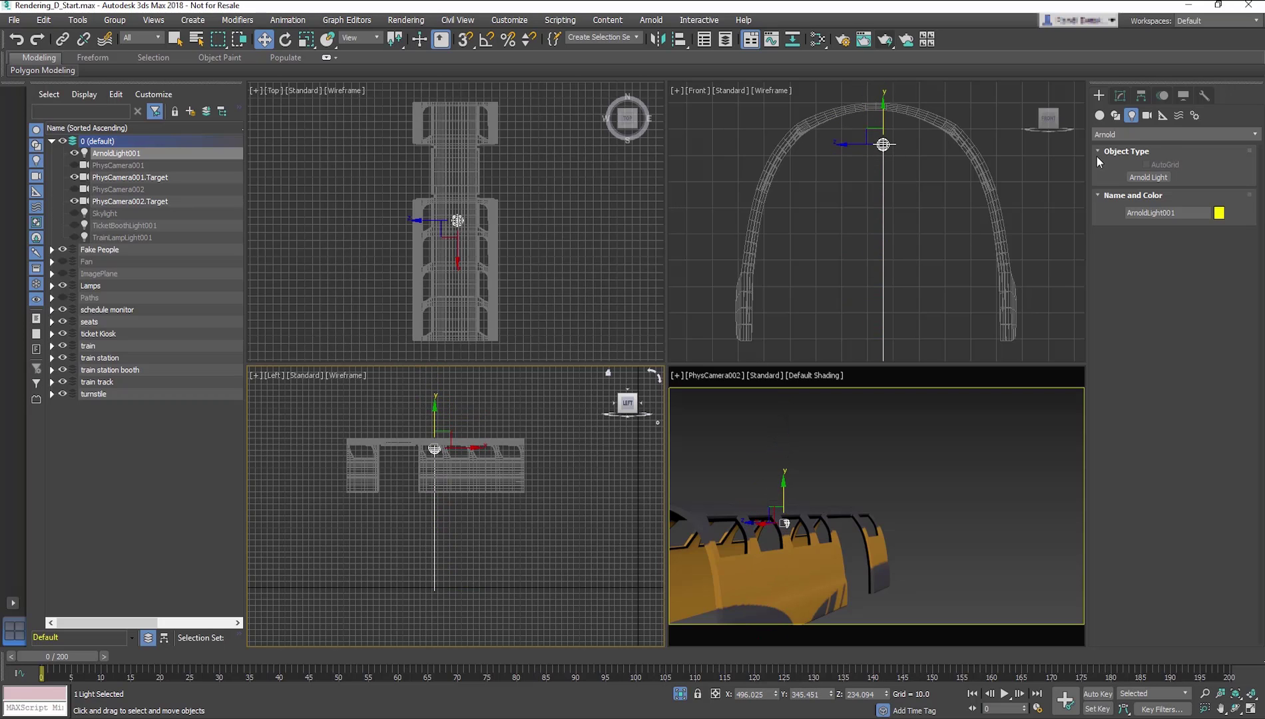
# - Rename the new light passengerCabLight001 and raise it slightly closer to the cab ceiling in the Front view
pyautogui.click(1120, 95)
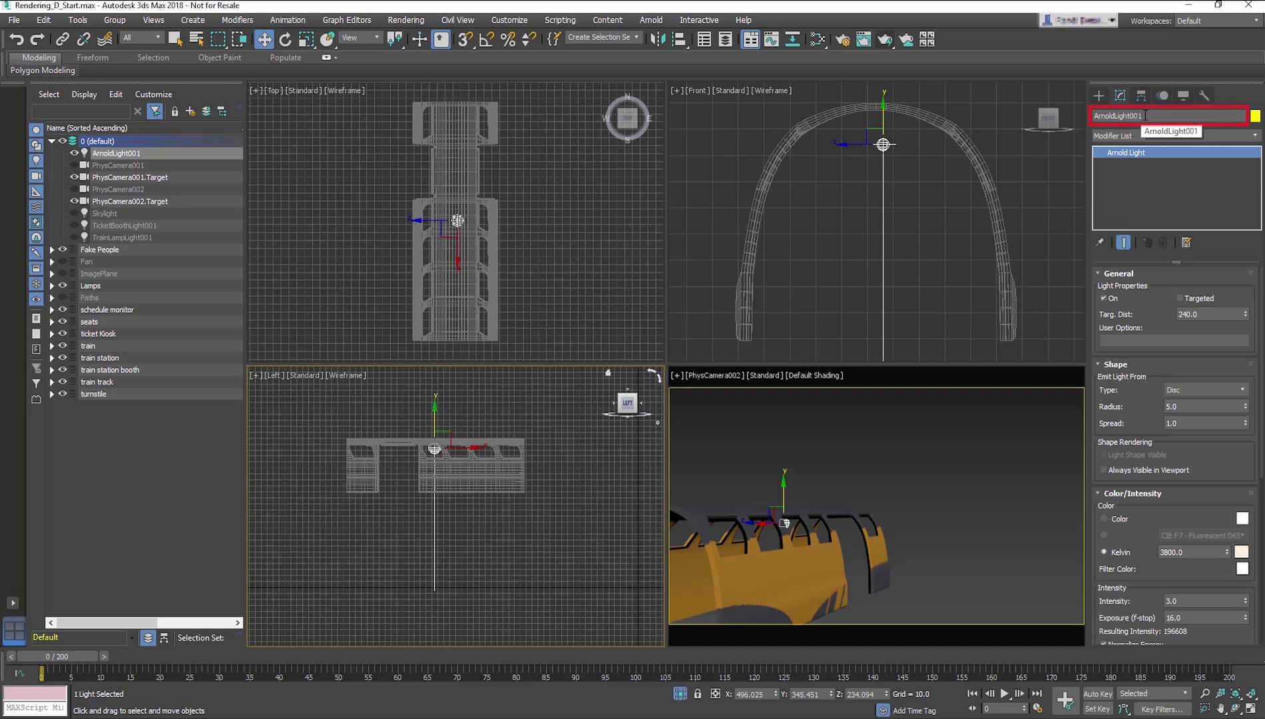
pyautogui.click(1146, 116)
pyautogui.write('Pas')
pyautogui.write('sangerCab')
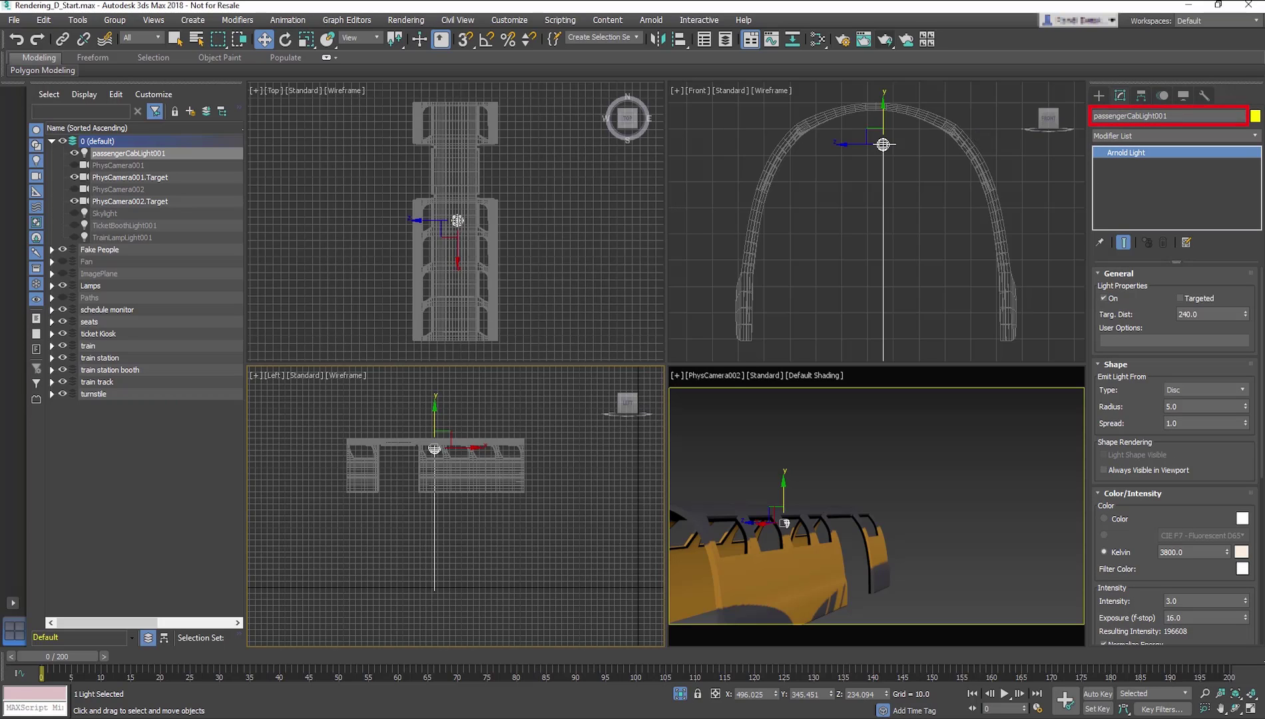
pyautogui.click(882, 113)
pyautogui.moveTo(883, 113); pyautogui.dragTo(881, 97)
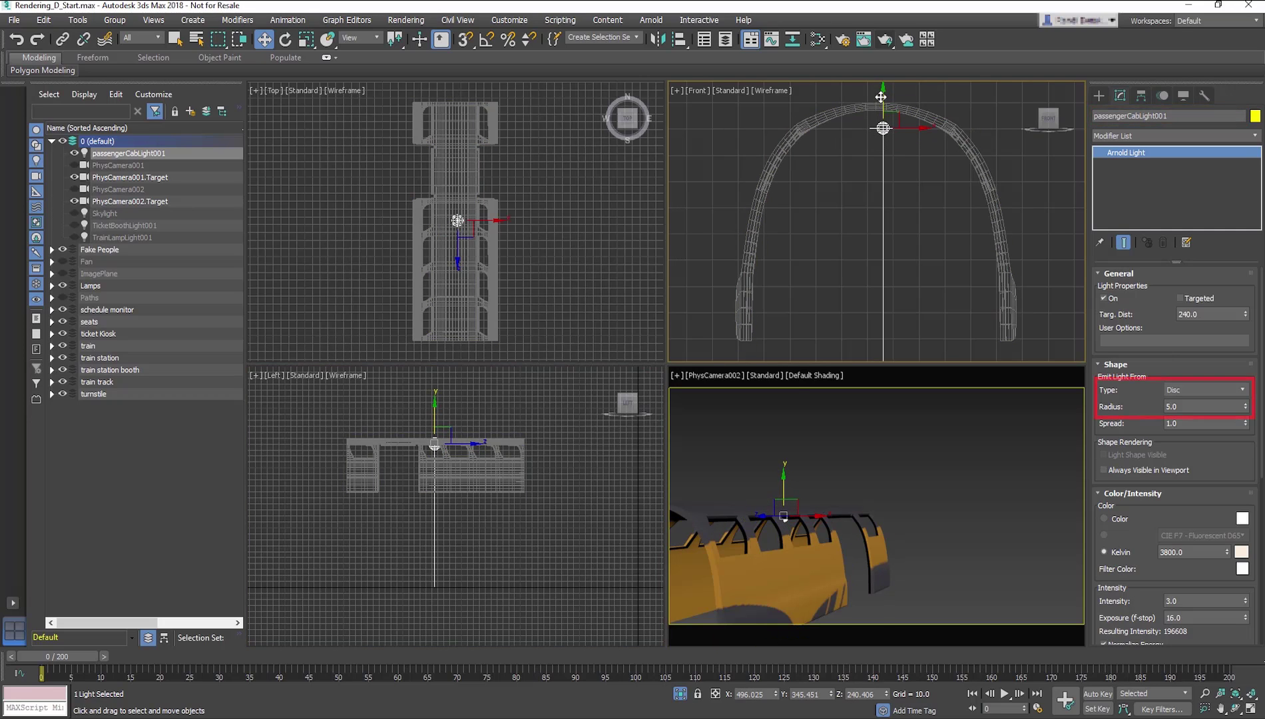
# - Set passengerCabLight001's disc radius to 15 and its color temperature to 5600 Kelvin
pyautogui.doubleClick(1212, 407)
pyautogui.write('15')
pyautogui.press('Return')
pyautogui.doubleClick(1192, 552)
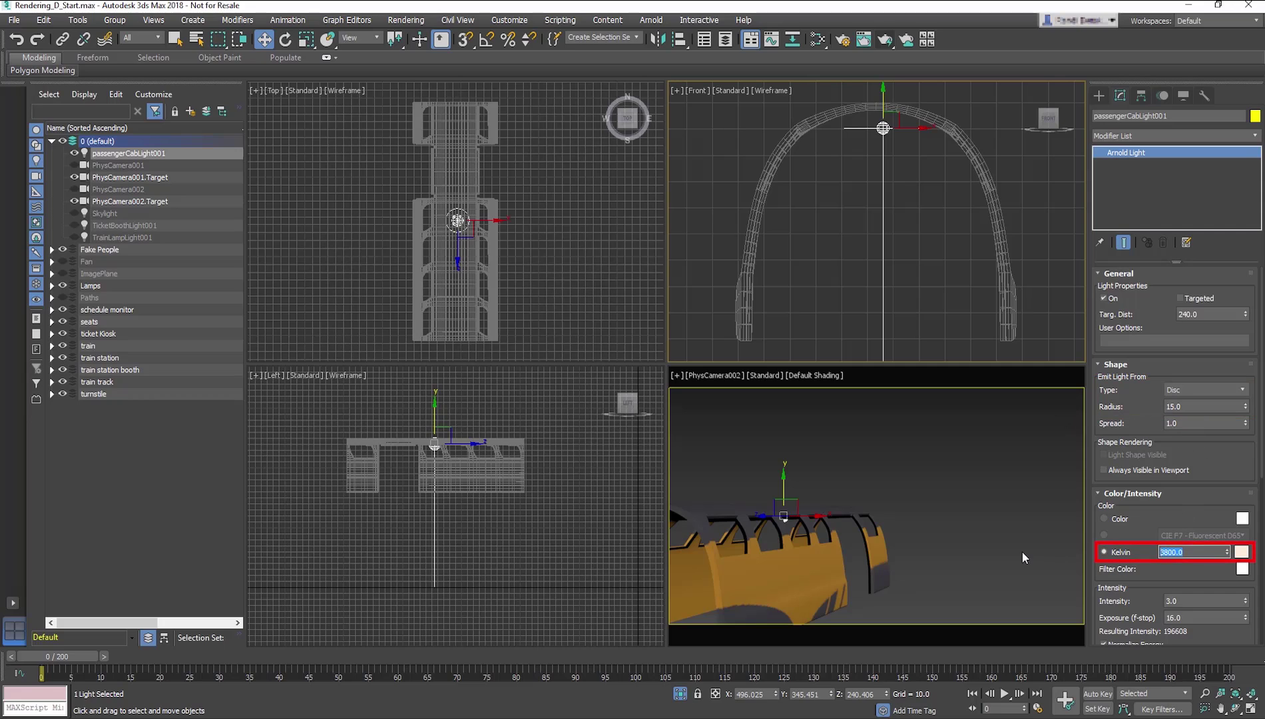
pyautogui.write('5600')
pyautogui.press('Return')
# - Set passengerCabLight001's intensity to 8 and its exposure to 15
pyautogui.scroll(-2, 1150, 568)
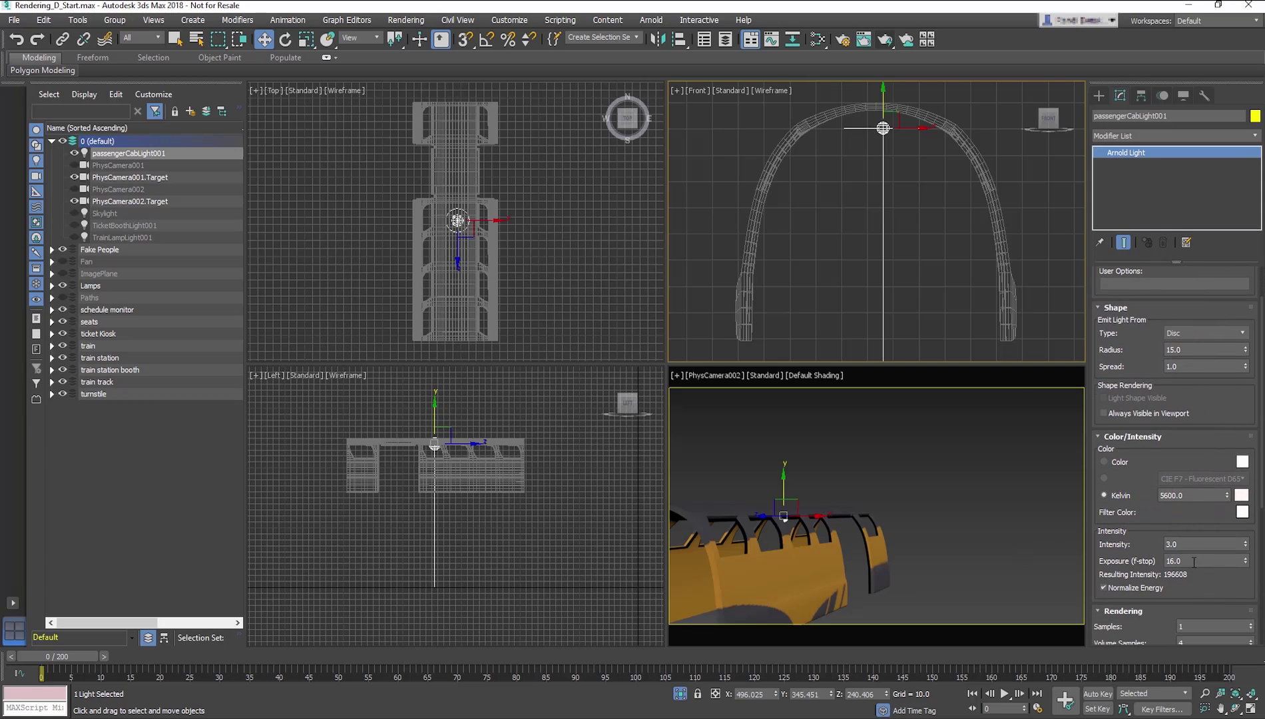
pyautogui.doubleClick(1186, 545)
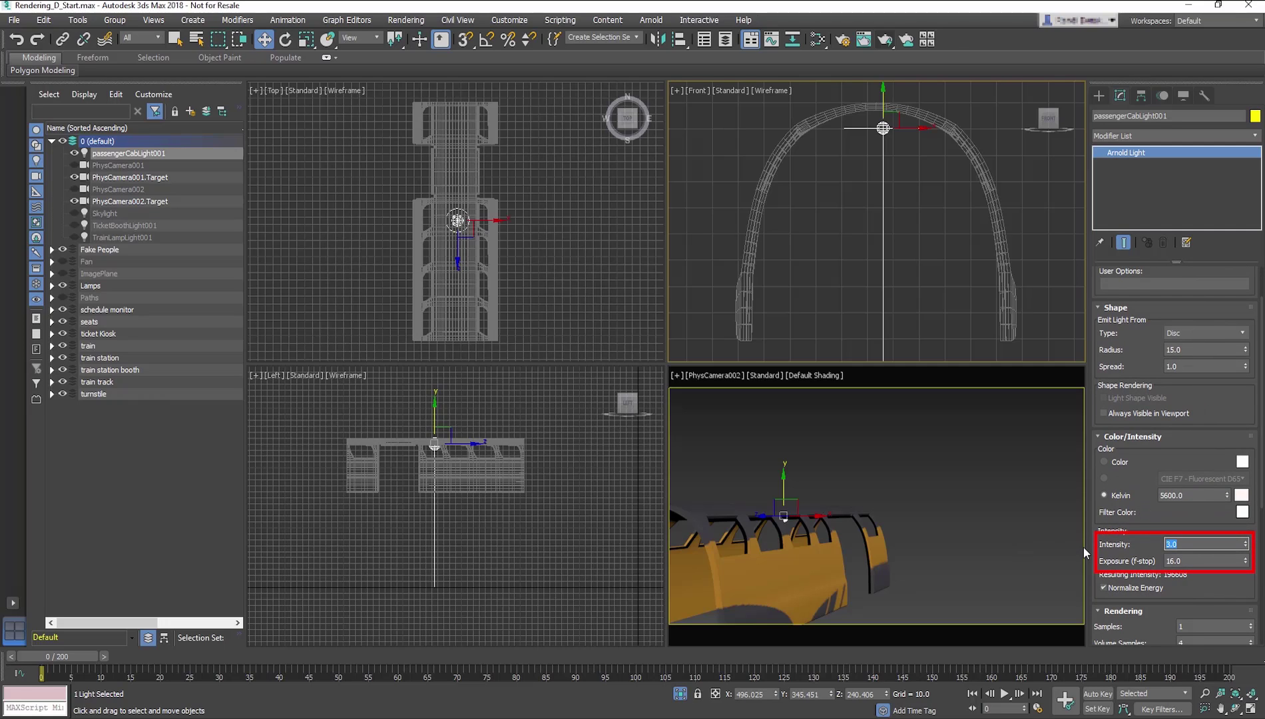
pyautogui.write('8')
pyautogui.press('Tab')
pyautogui.write('15')
pyautogui.press('Return')
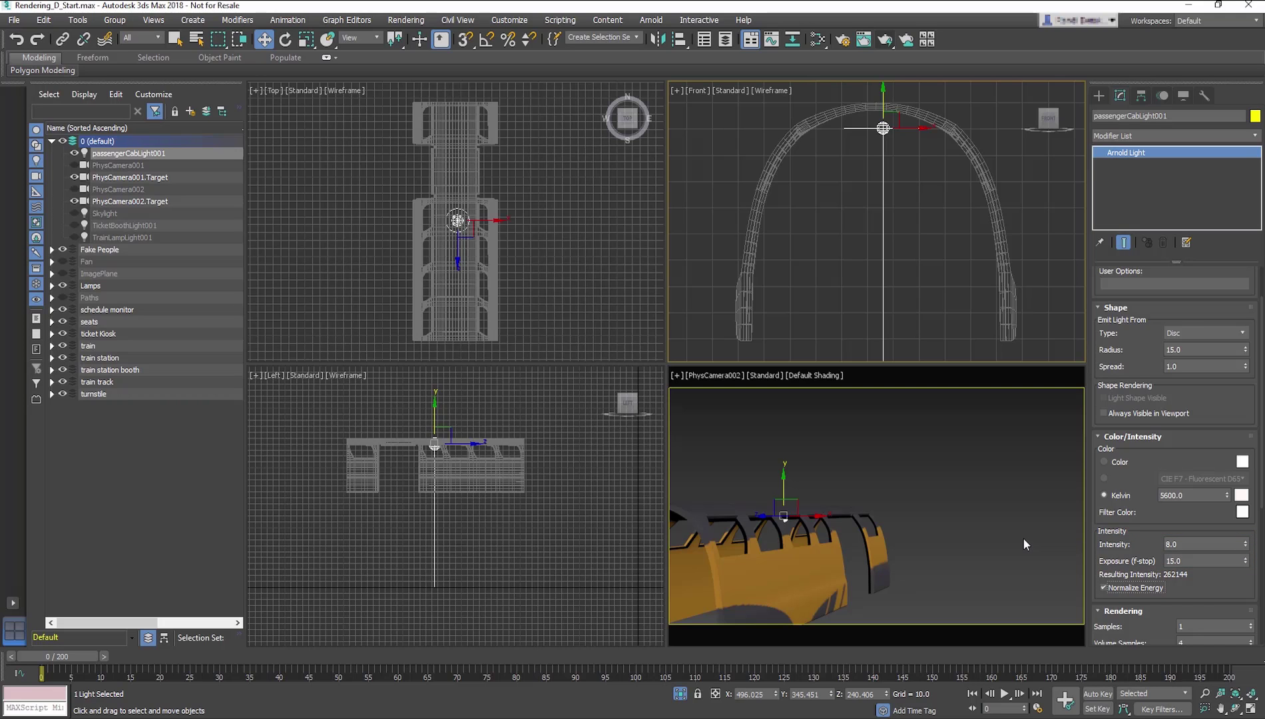
# - Clone passengerCabLight001 along the cab in the Left view as two instances, the first above the rear windows of the long section
pyautogui.scroll(3, 470, 430)
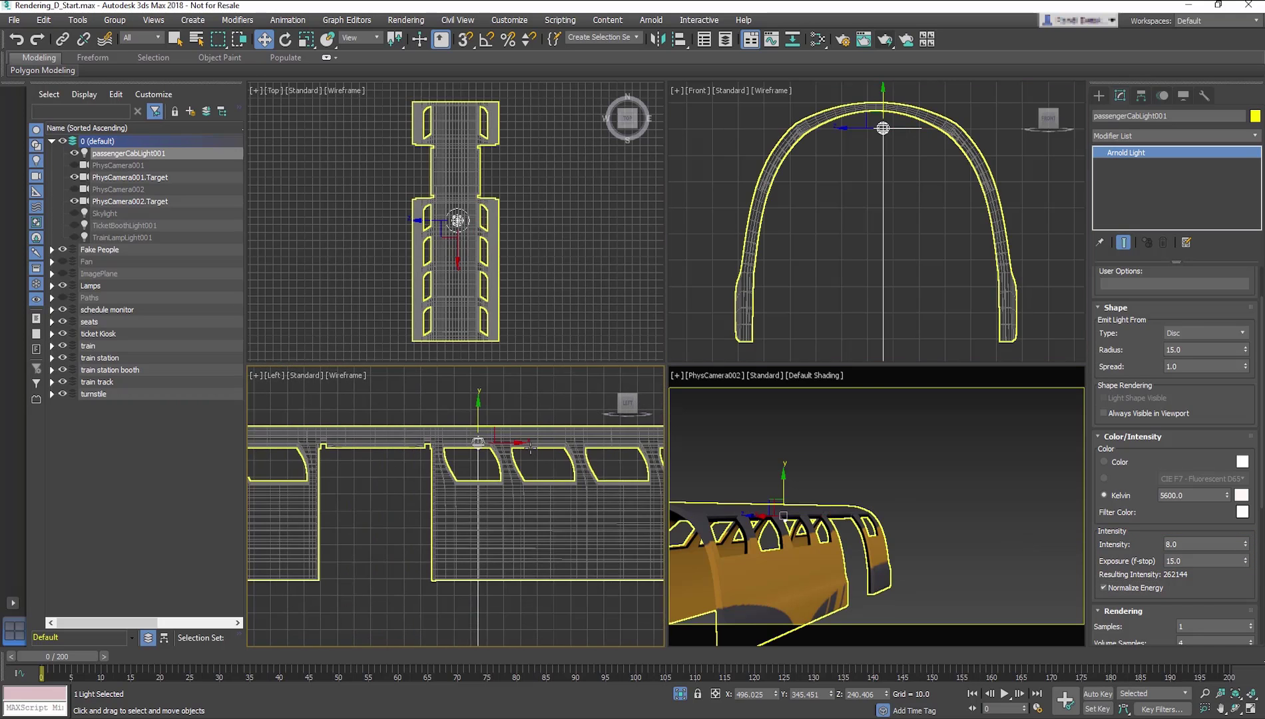
pyautogui.keyDown('shift'); pyautogui.moveTo(529, 450); pyautogui.dragTo(493, 449, button='middle'); pyautogui.keyUp('shift')
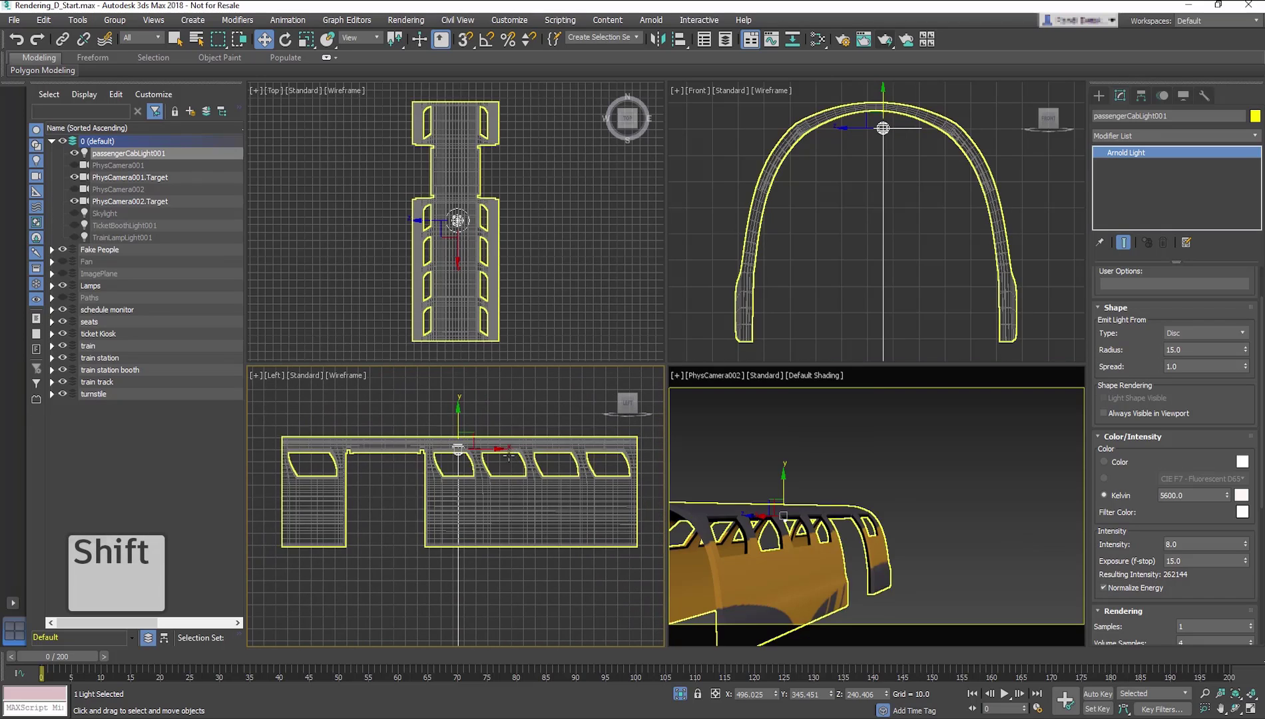
pyautogui.keyDown('shift'); pyautogui.moveTo(493, 450); pyautogui.dragTo(616, 453); pyautogui.keyUp('shift')
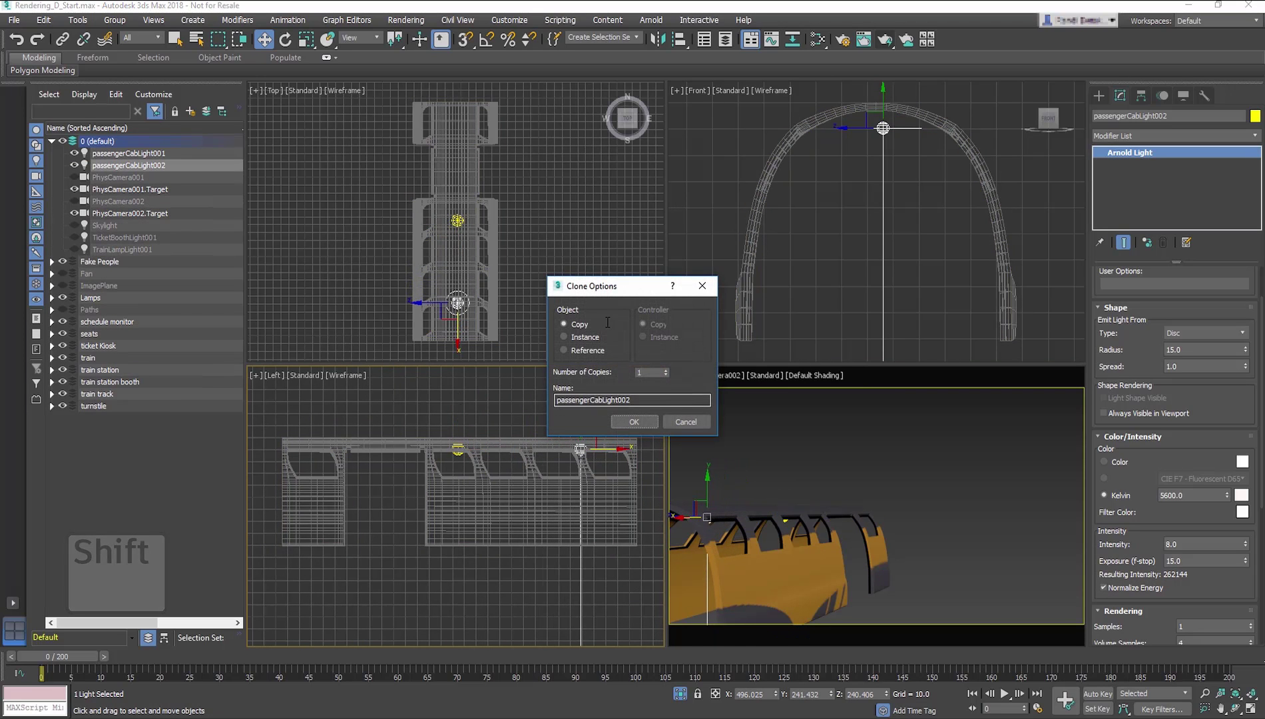
pyautogui.click(590, 338)
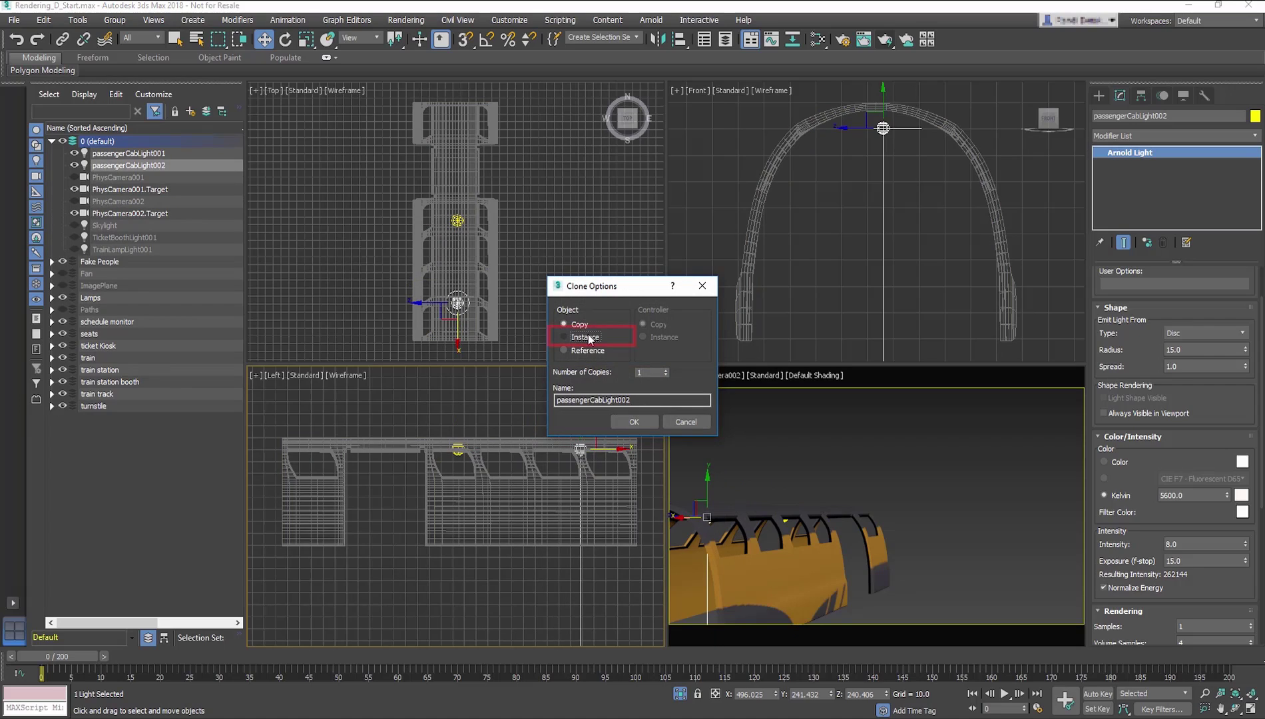
pyautogui.click(666, 370)
pyautogui.click(634, 422)
# - Move passengerCabLight003 into the short hull section's ceiling in the Left view, and shift passengerCabLight001 slightly toward it
pyautogui.moveTo(599, 475); pyautogui.dragTo(558, 474, button='middle')
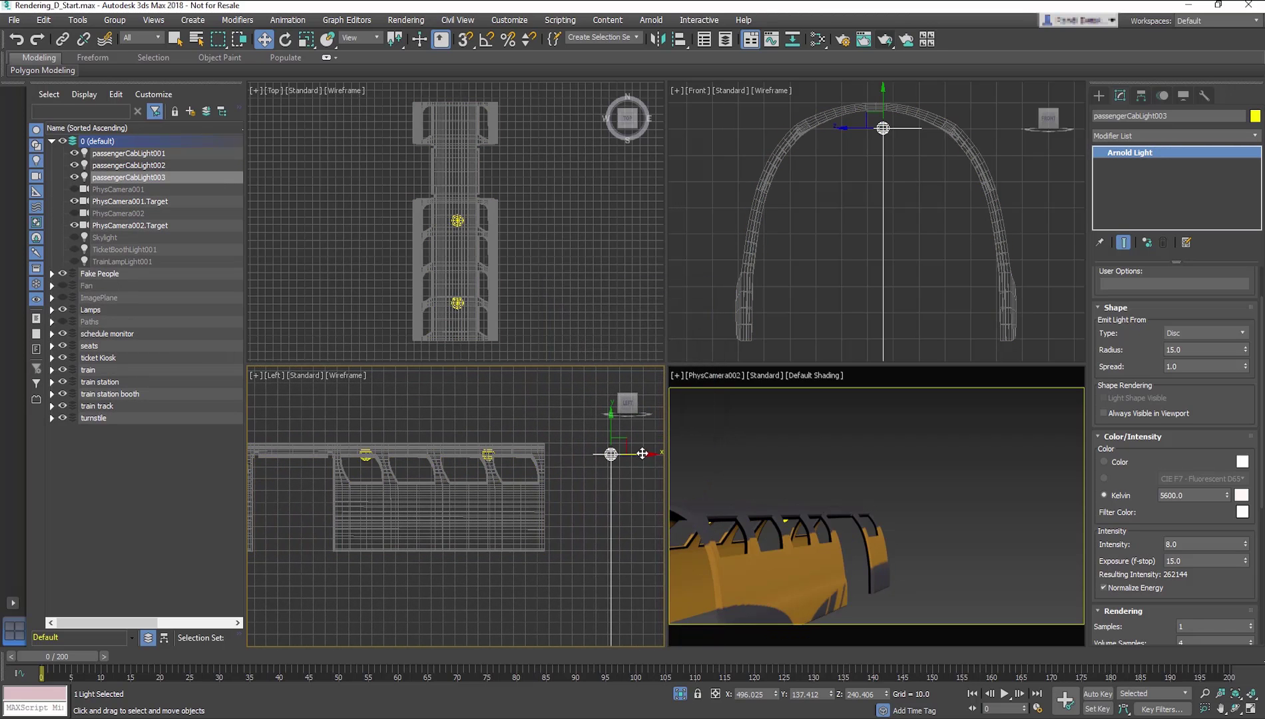
pyautogui.moveTo(636, 452); pyautogui.dragTo(290, 454)
pyautogui.moveTo(385, 474); pyautogui.dragTo(476, 469, button='middle')
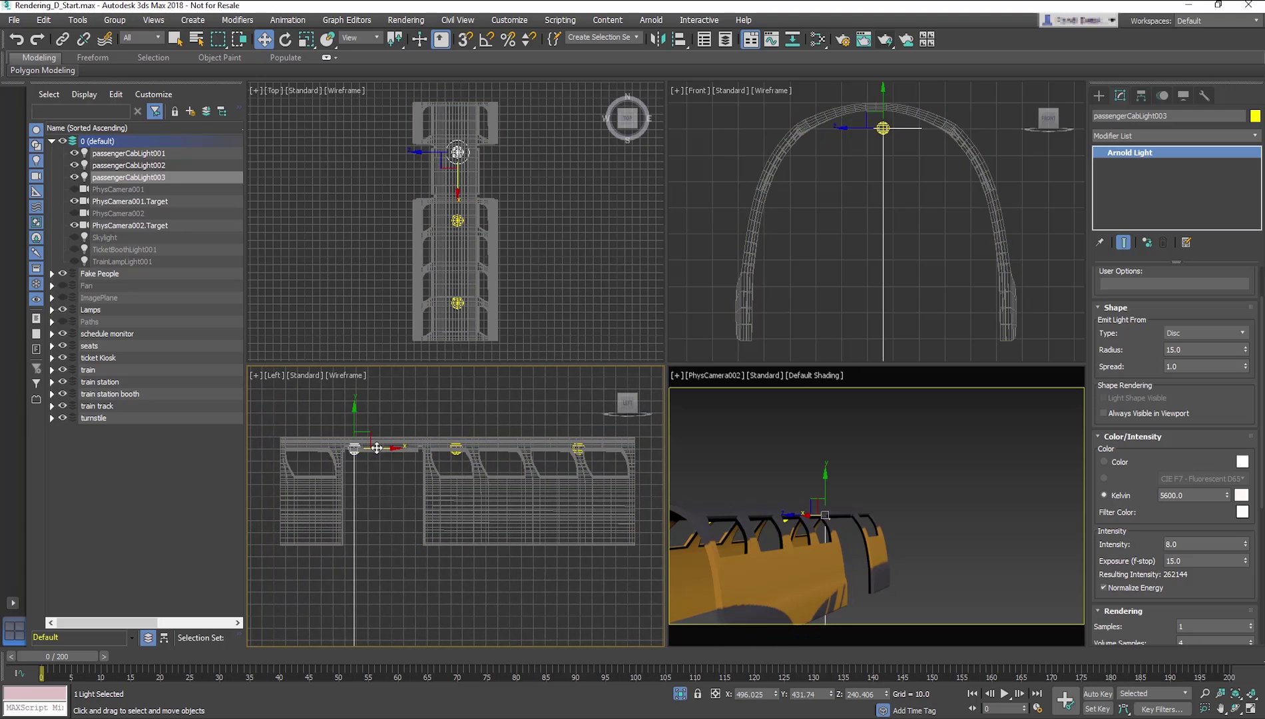
pyautogui.moveTo(383, 449); pyautogui.dragTo(340, 448)
pyautogui.click(456, 448)
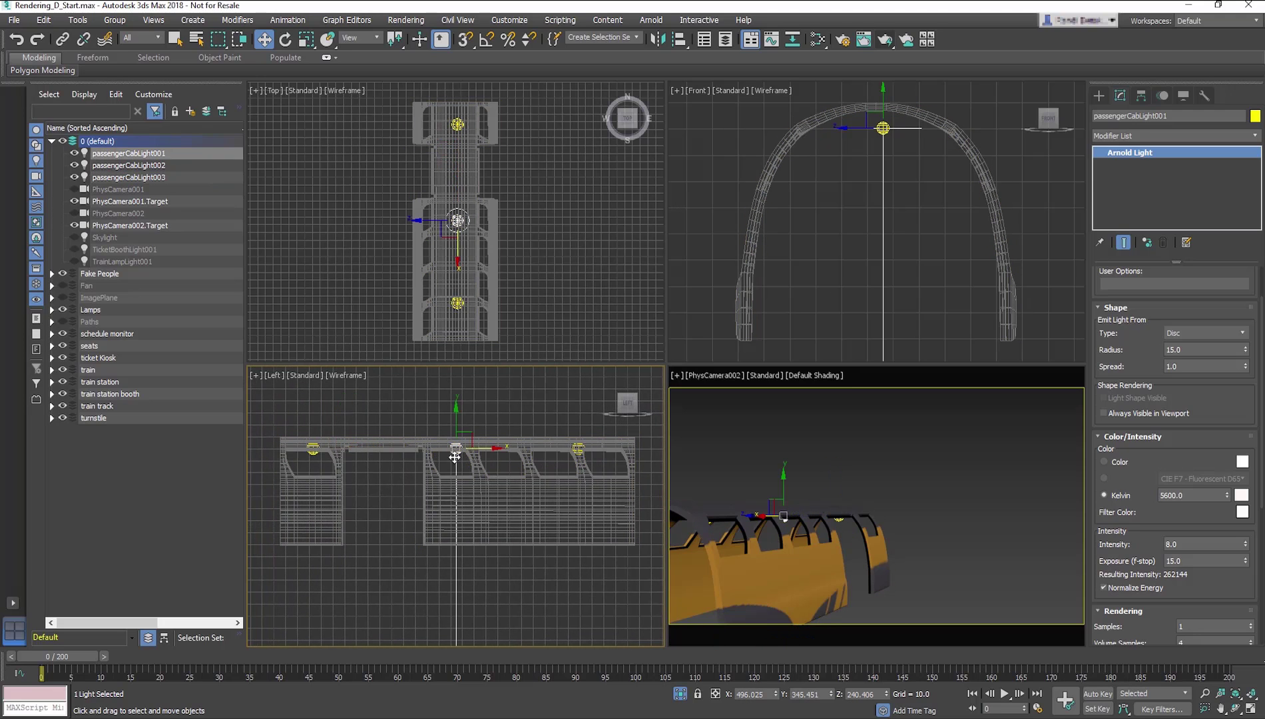
pyautogui.moveTo(481, 450); pyautogui.dragTo(472, 451)
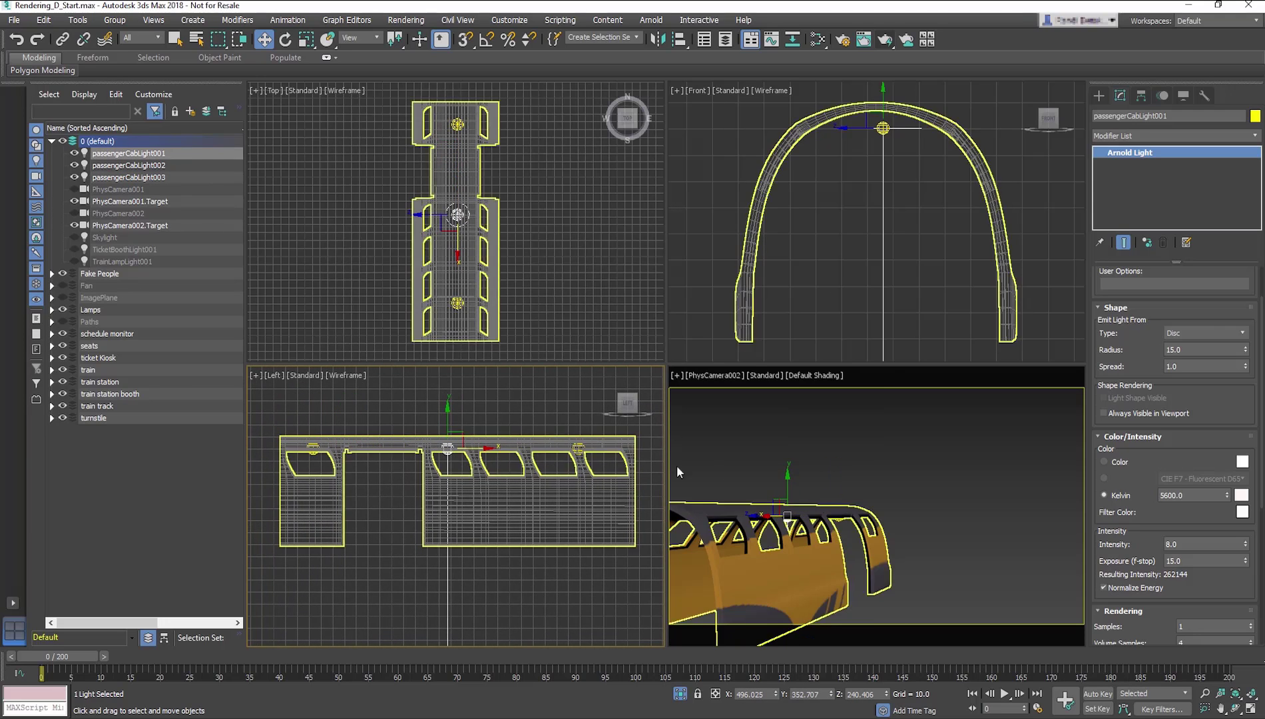
# - End the isolation to bring back the whole station scene and render the PhysCamera002 view
pyautogui.rightClick(785, 467)
pyautogui.rightClick(787, 467)
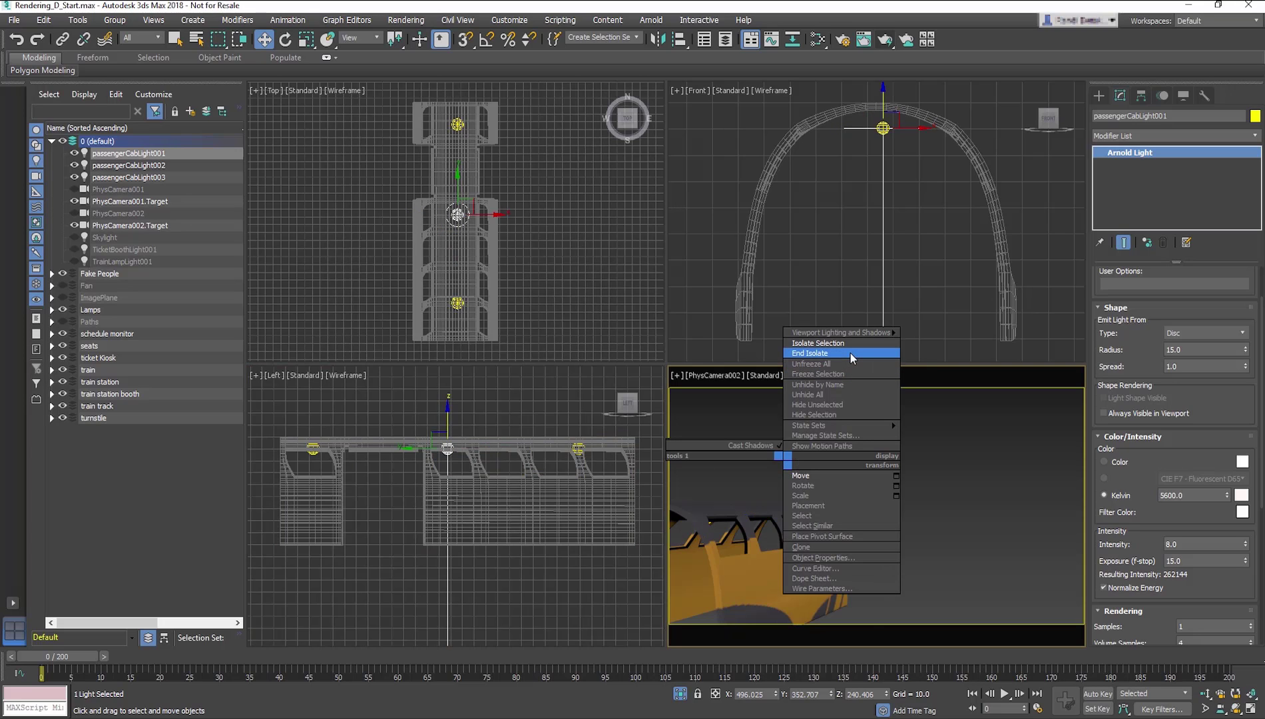
pyautogui.click(850, 353)
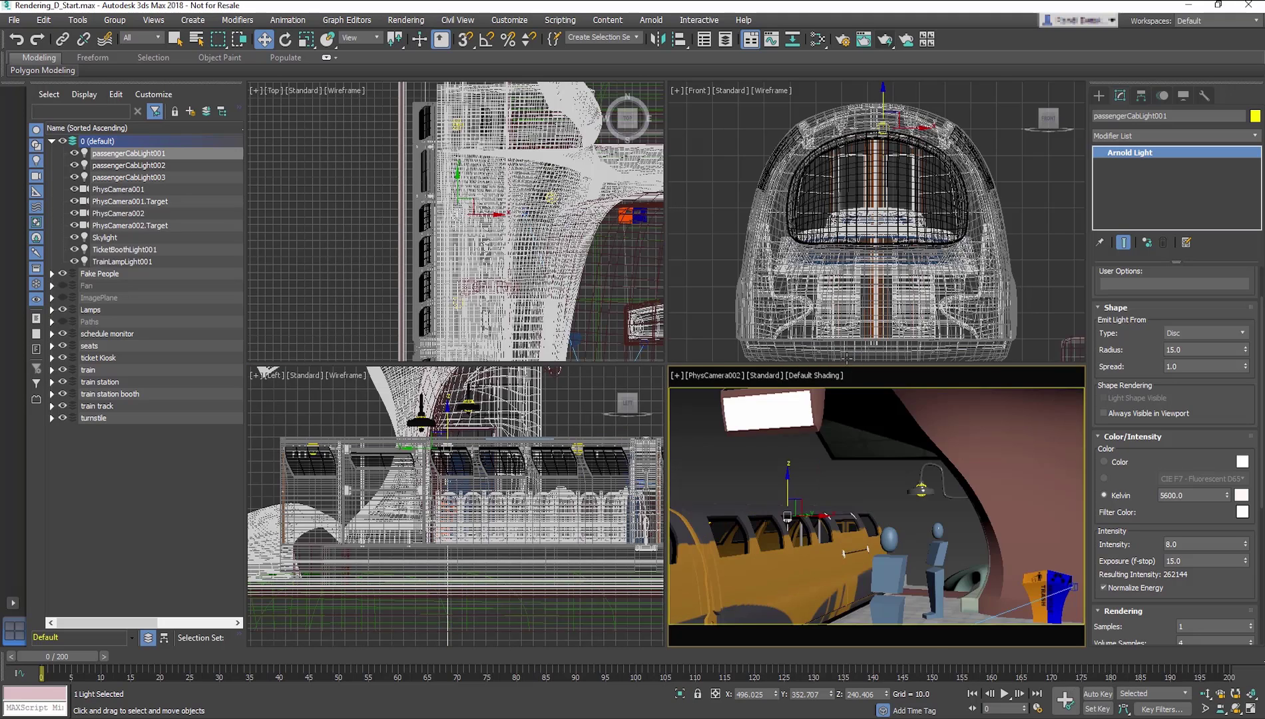
pyautogui.click(885, 41)
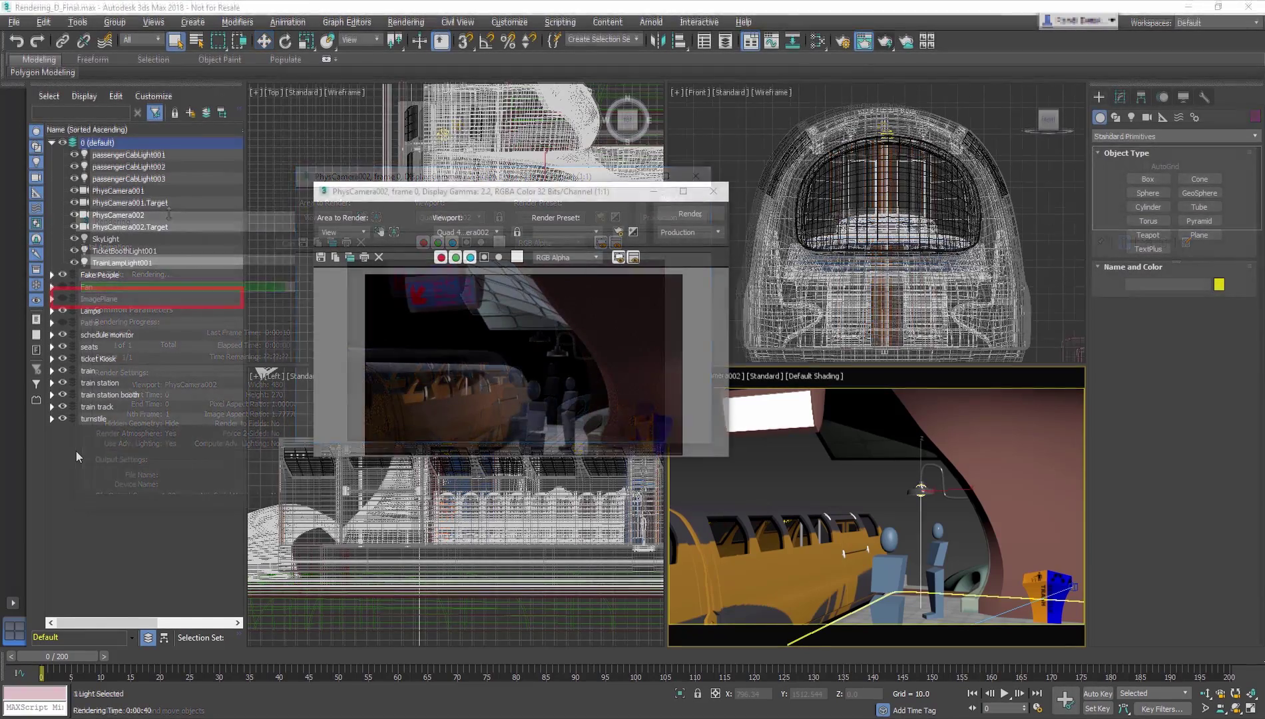
# - Unhide the ImagePlane layer and render the PhysCamera002 view again with the background
pyautogui.click(62, 299)
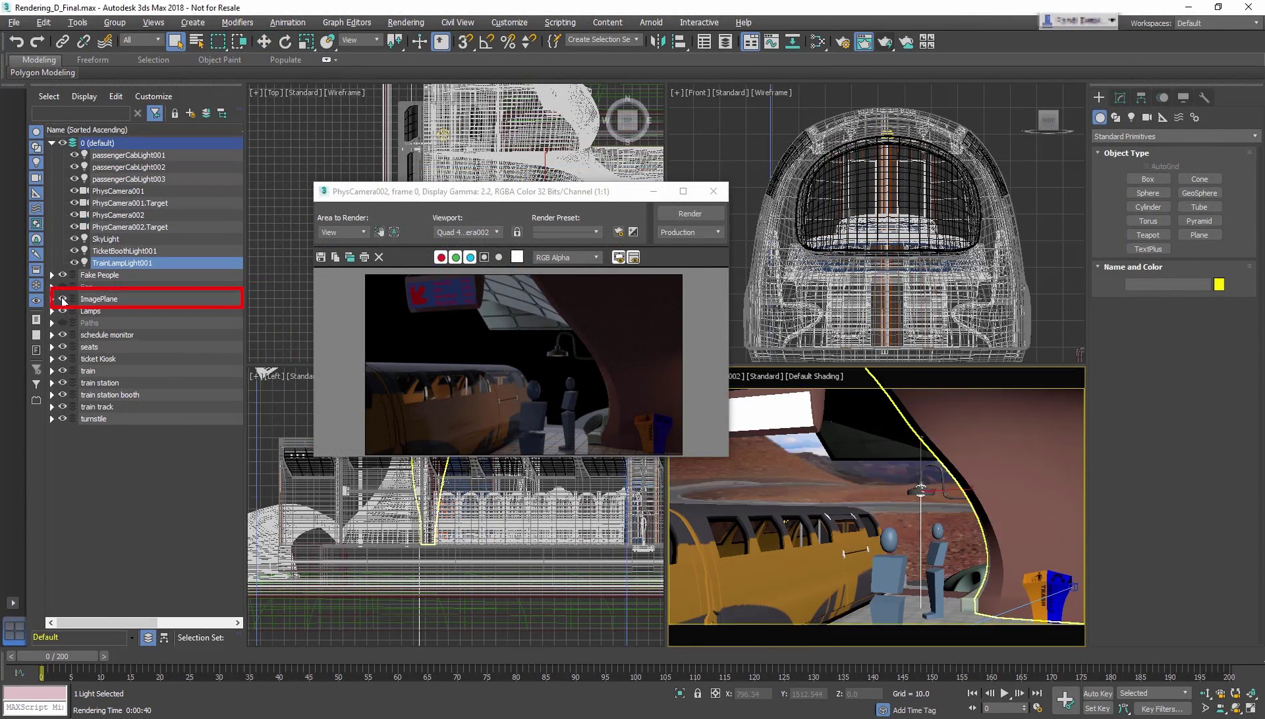
pyautogui.click(887, 41)
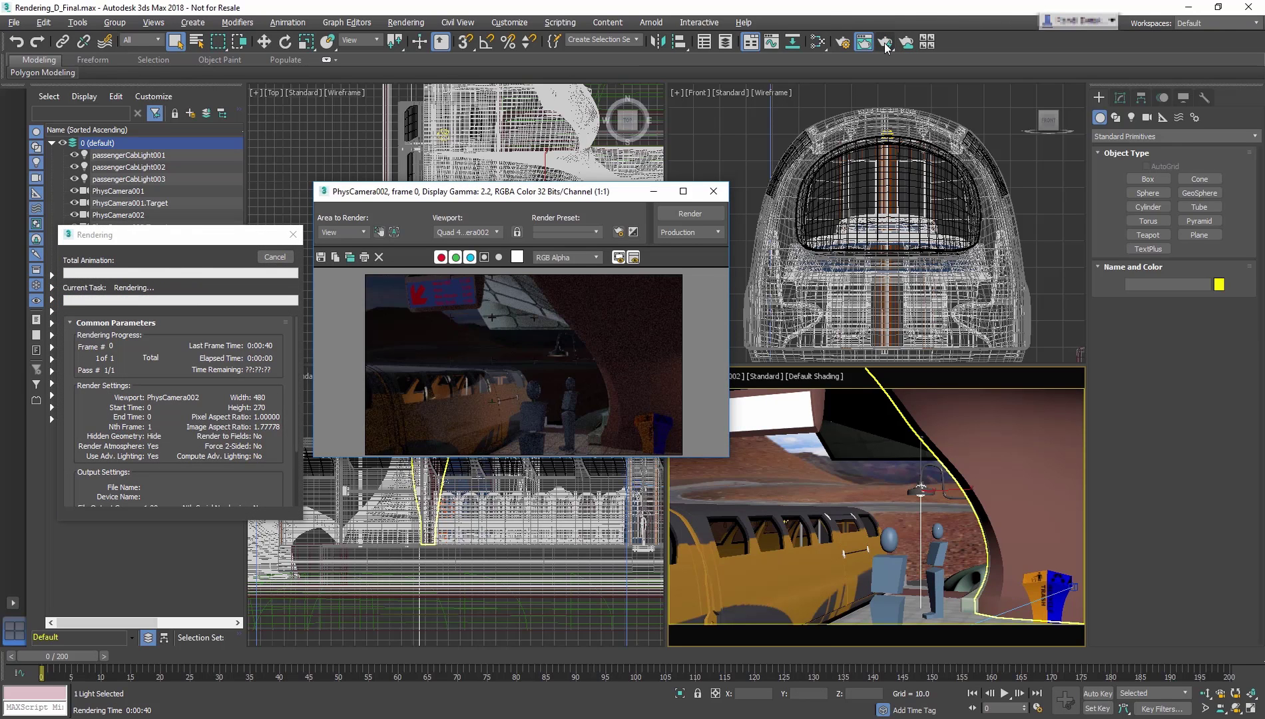